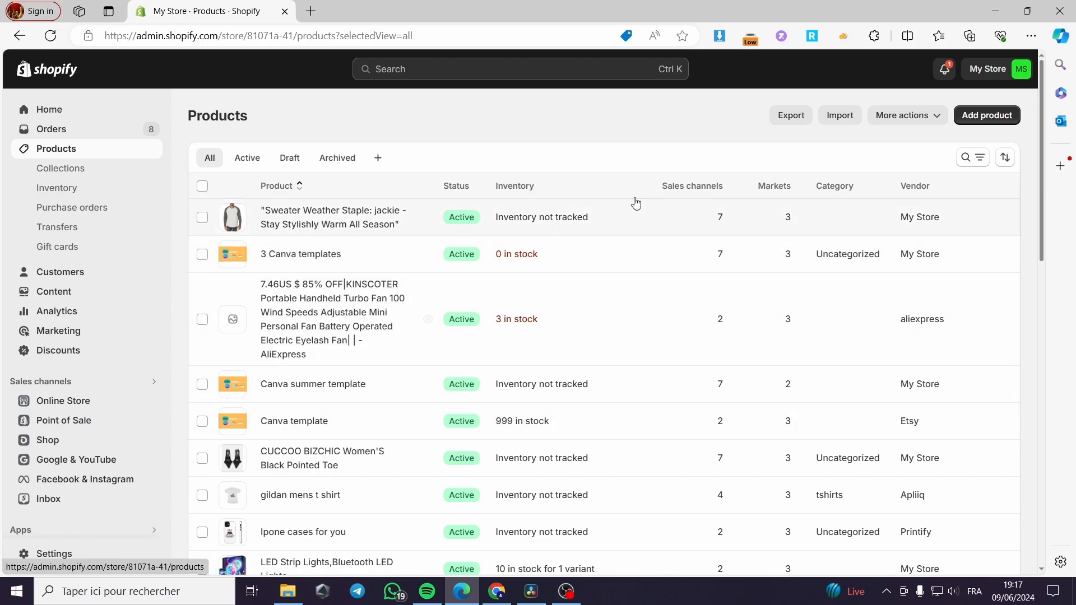
Step: From the store's home page, search for "judg" and open the Judge.me Product Reviews and AliExpress Reviews app listings
{"action": "left_click", "coordinate": [31, 105]}
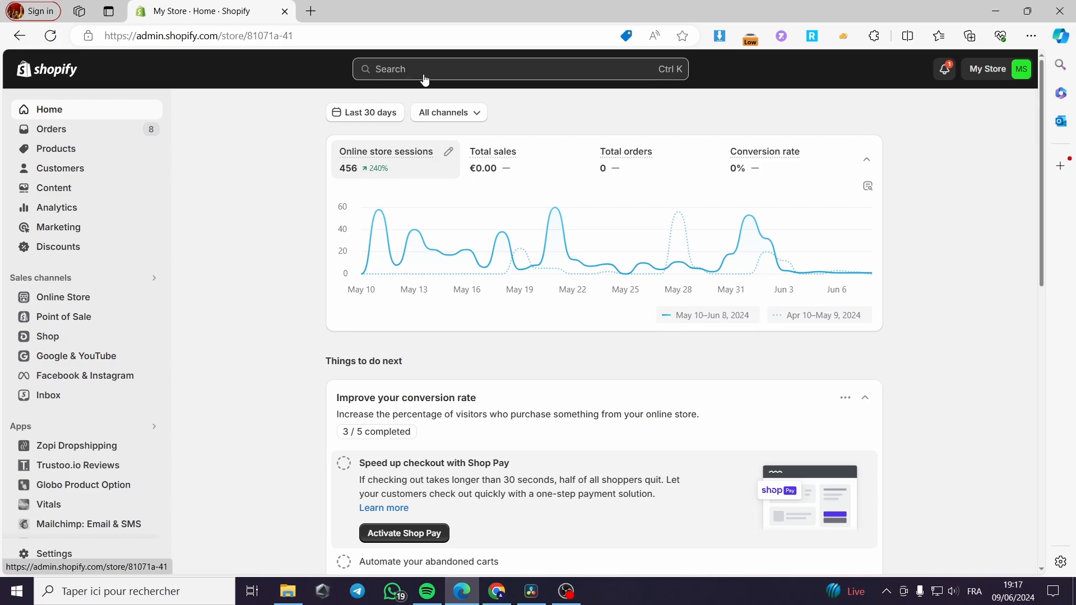
{"action": "left_click", "coordinate": [391, 70]}
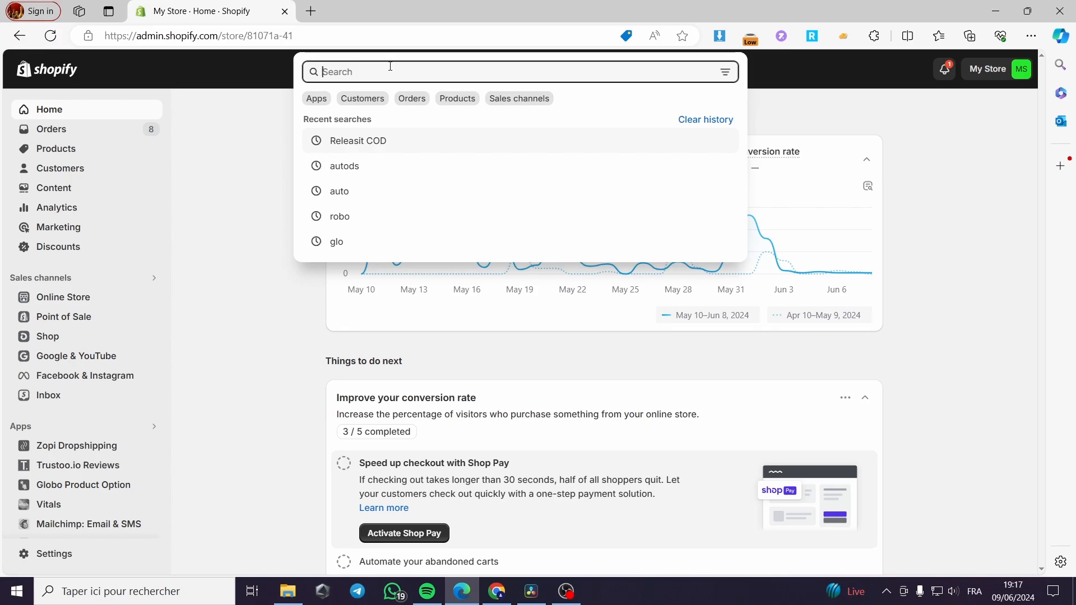
{"action": "type", "text": "jud"}
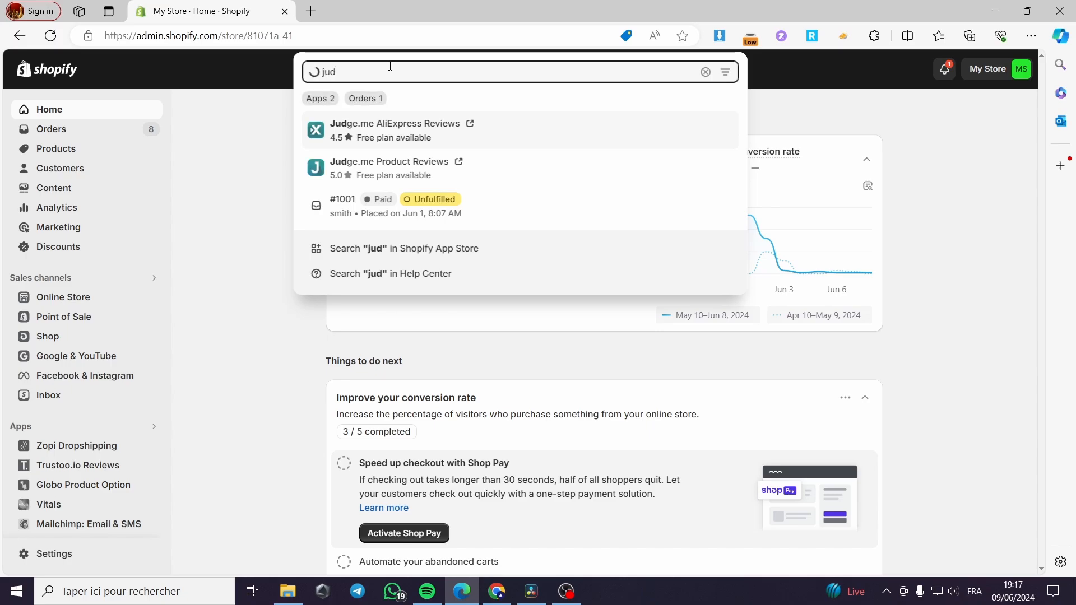
{"action": "type", "text": "f"}
{"action": "type", "text": "gùe"}
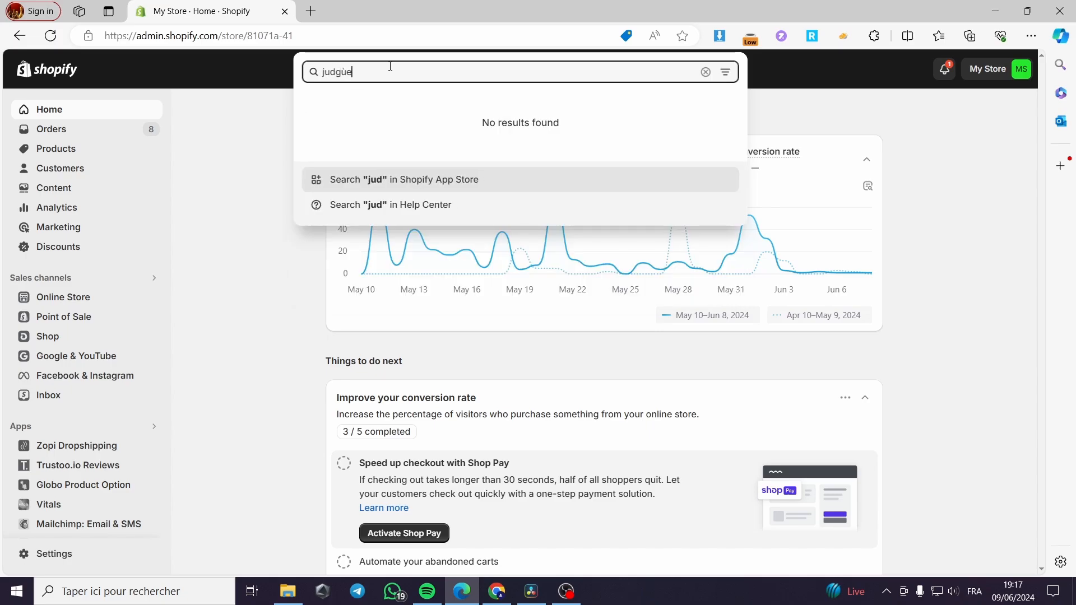
{"action": "key", "text": "BackSpace"}
{"action": "key", "text": "BackSpace"}
{"action": "type", "text": "me"}
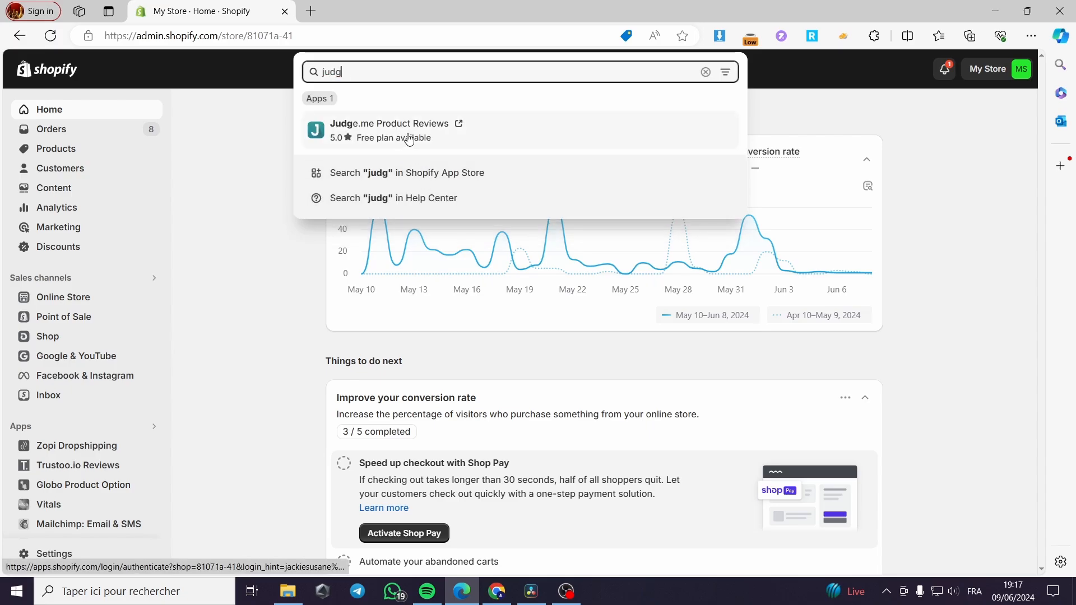
{"action": "left_click", "coordinate": [399, 178]}
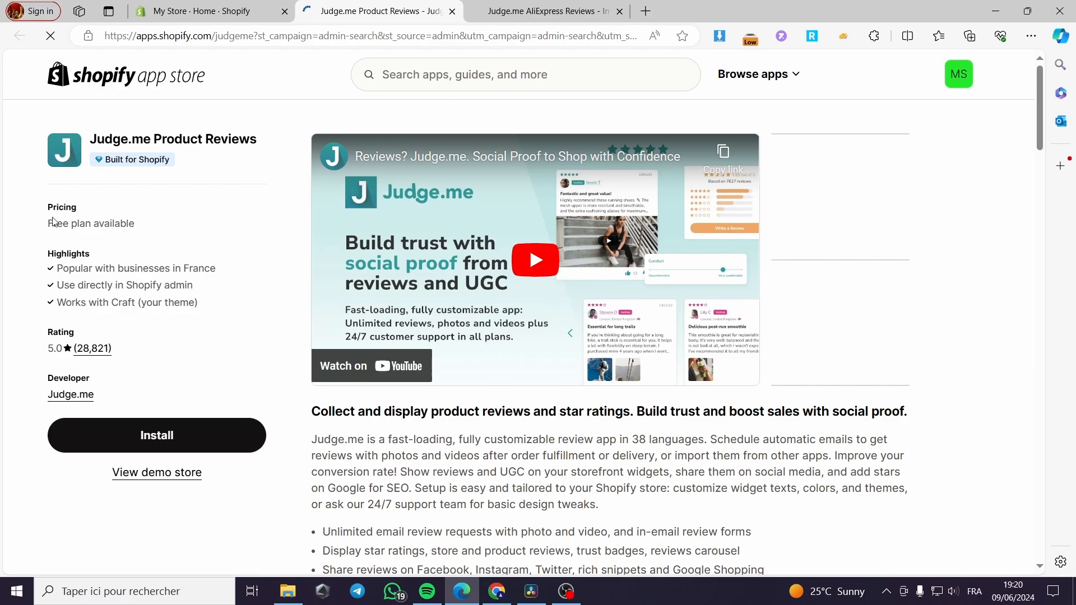
Step: Install the Judge.me Product Reviews app on the store and start installing Judge.me AliExpress Reviews
{"action": "left_click", "coordinate": [156, 435]}
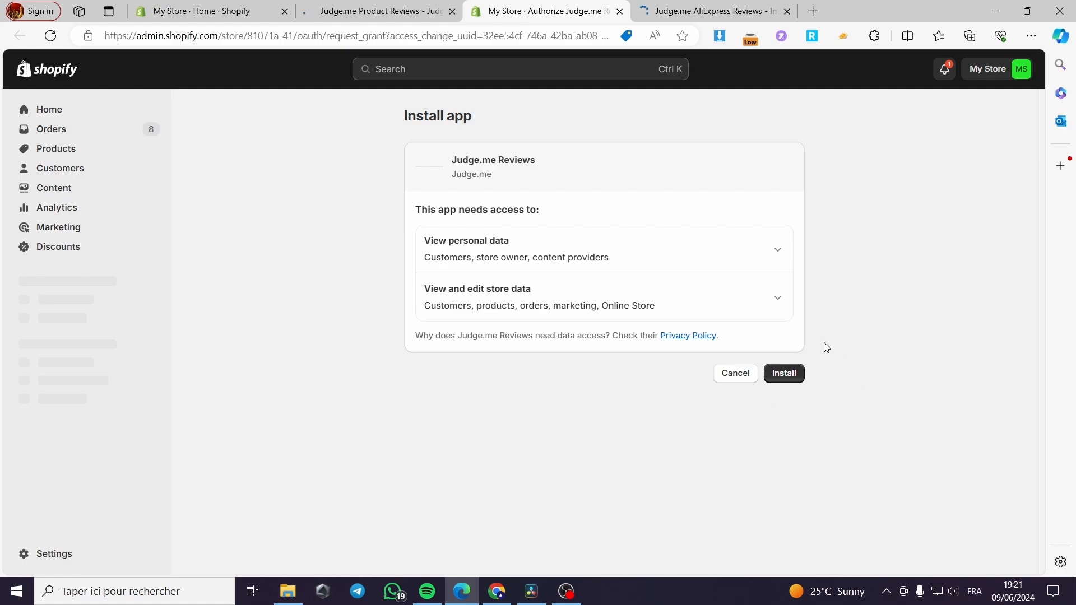
{"action": "left_click", "coordinate": [789, 377]}
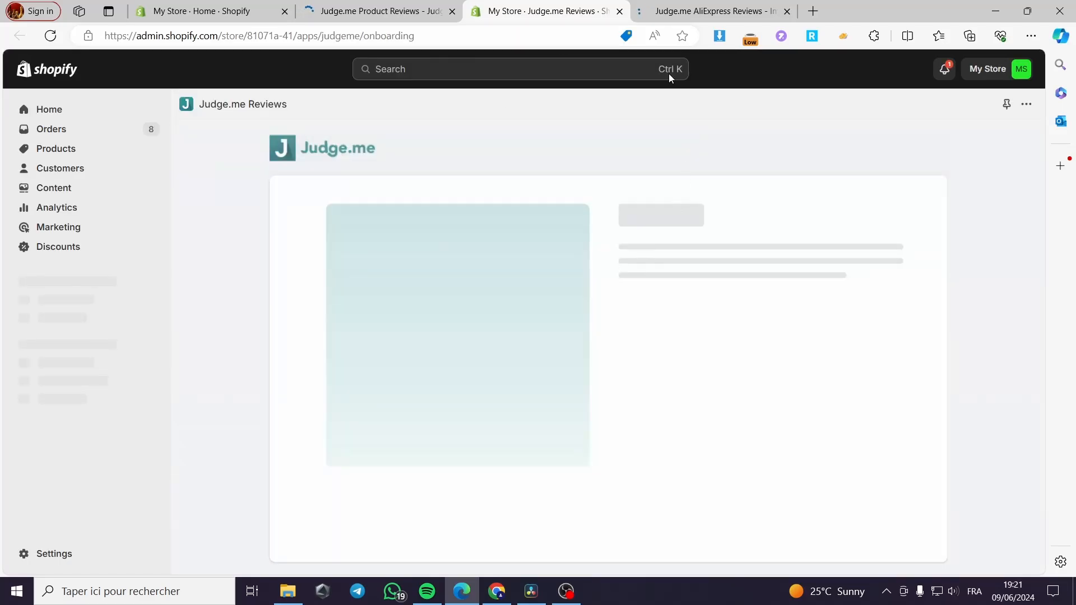
{"action": "left_click", "coordinate": [675, 8]}
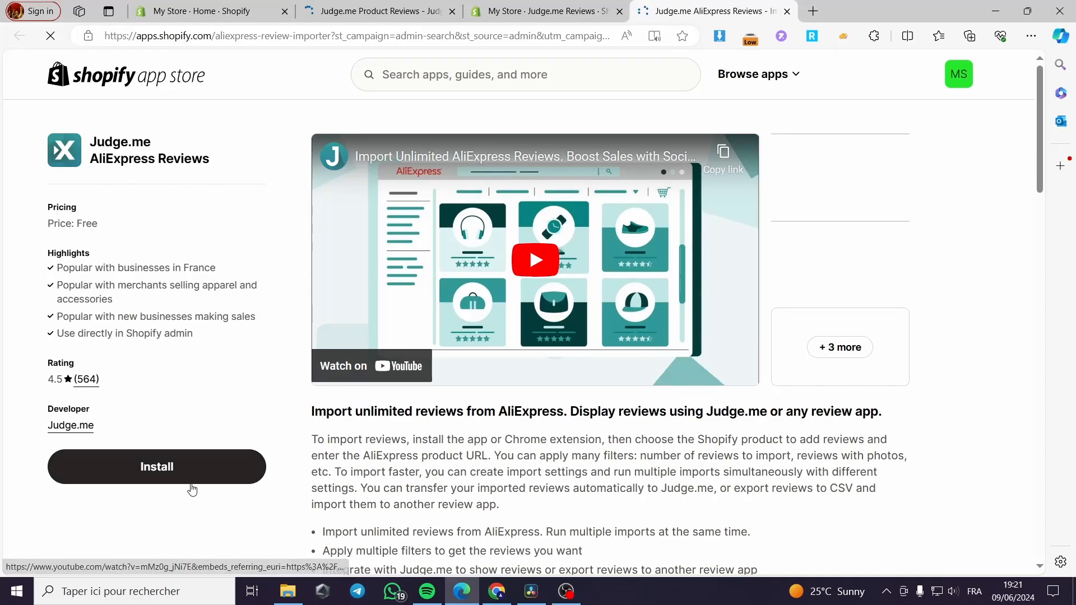
{"action": "left_click", "coordinate": [157, 469]}
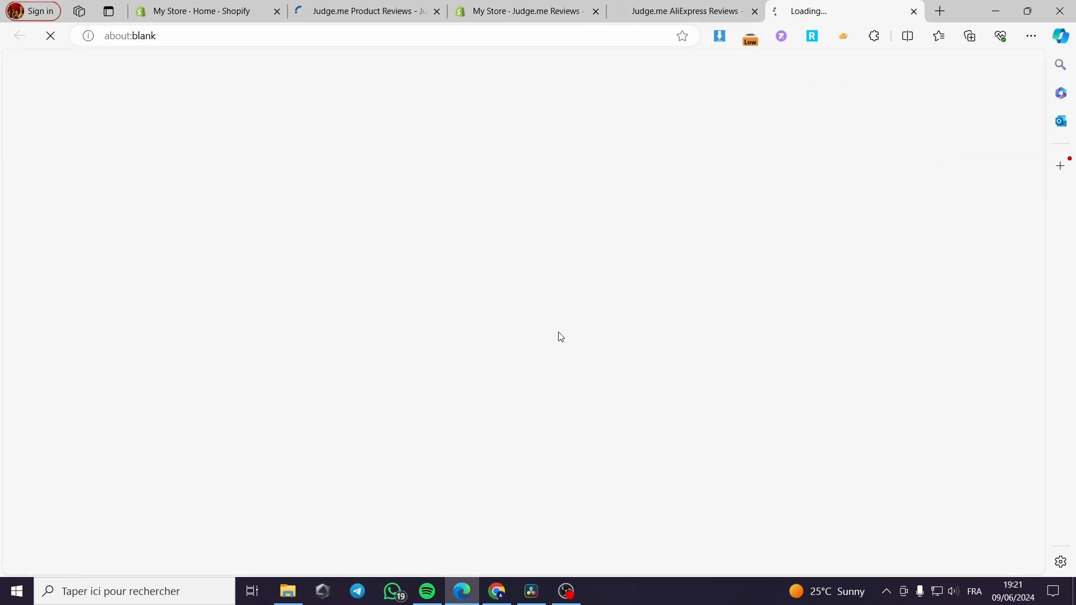
Step: Return to the Judge.me Reviews onboarding and start the setup with My current theme (Default) as the install location
{"action": "left_click", "coordinate": [555, 8]}
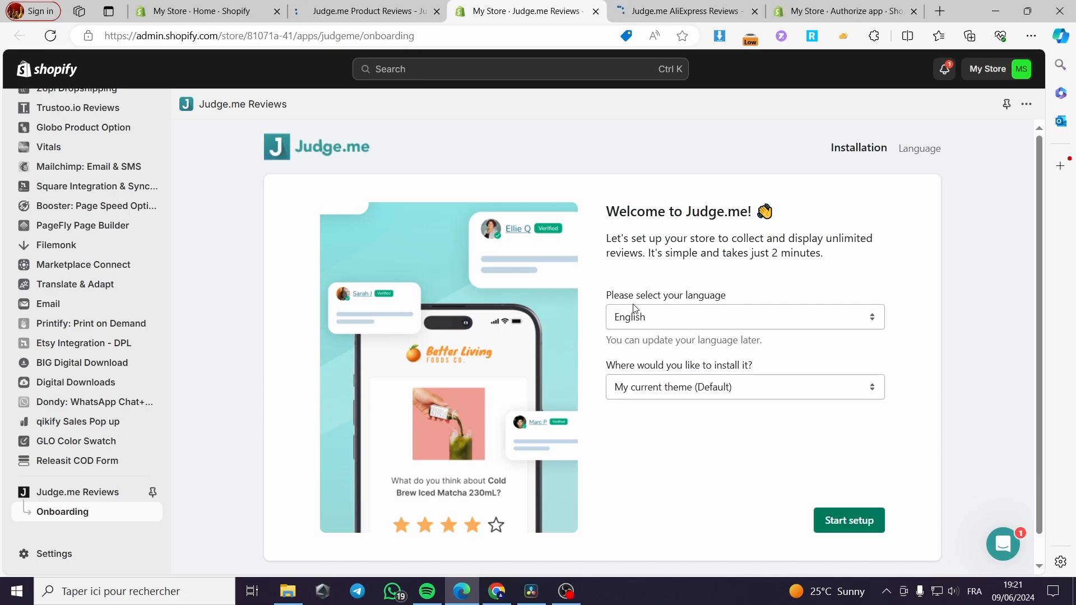
{"action": "left_click", "coordinate": [665, 394]}
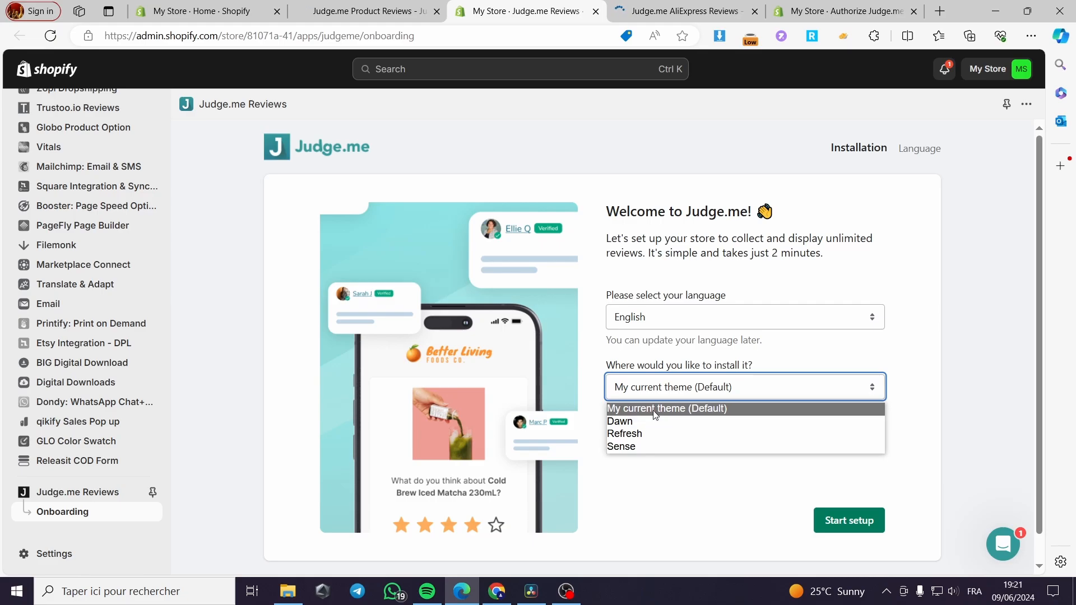
{"action": "left_click", "coordinate": [661, 413]}
{"action": "left_click", "coordinate": [848, 520]}
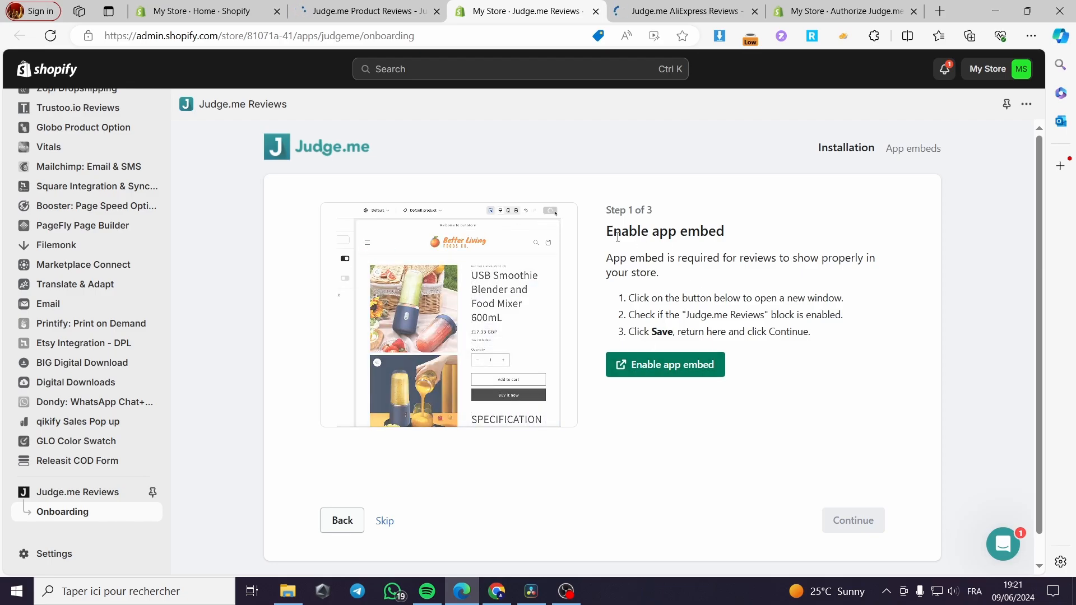
Step: Enable the Judge.me app embed through the theme editor, close the editor and continue the onboarding
{"action": "left_click", "coordinate": [667, 364]}
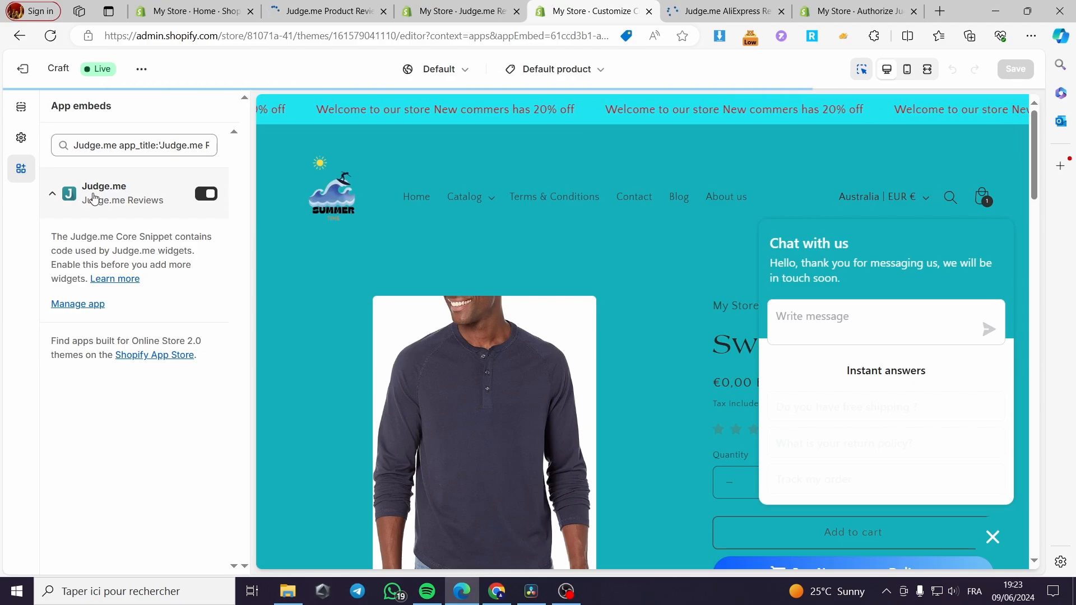
{"action": "left_click", "coordinate": [991, 536]}
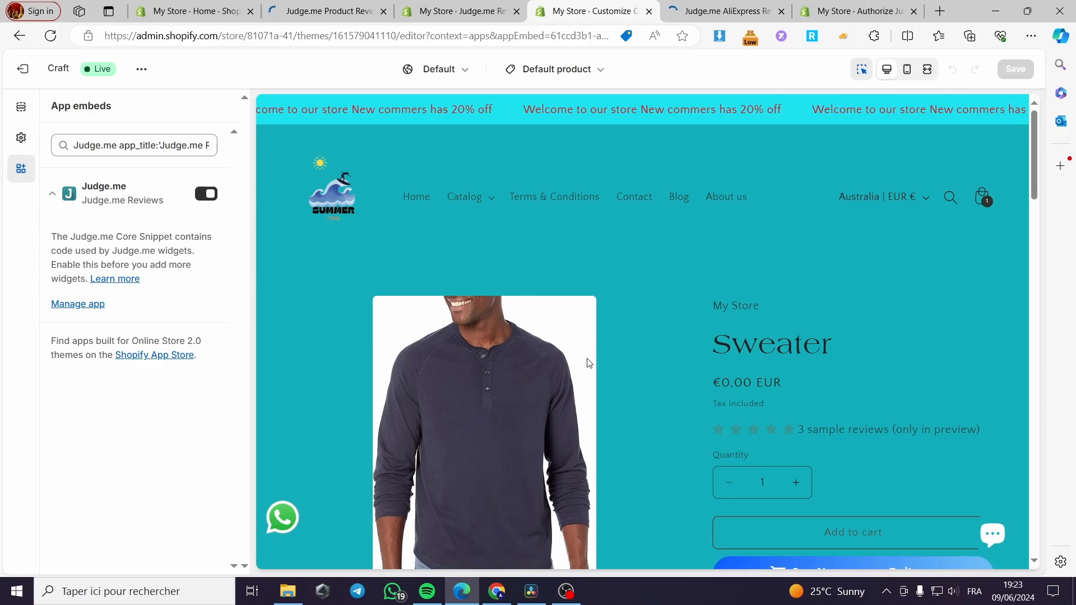
{"action": "left_click", "coordinate": [648, 12]}
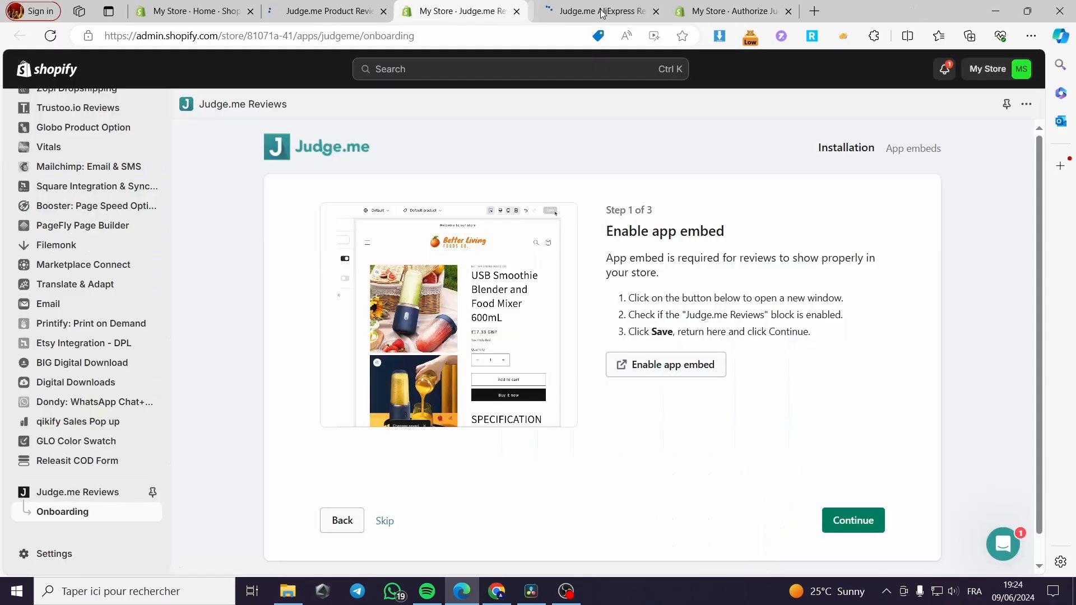
{"action": "left_click", "coordinate": [851, 527]}
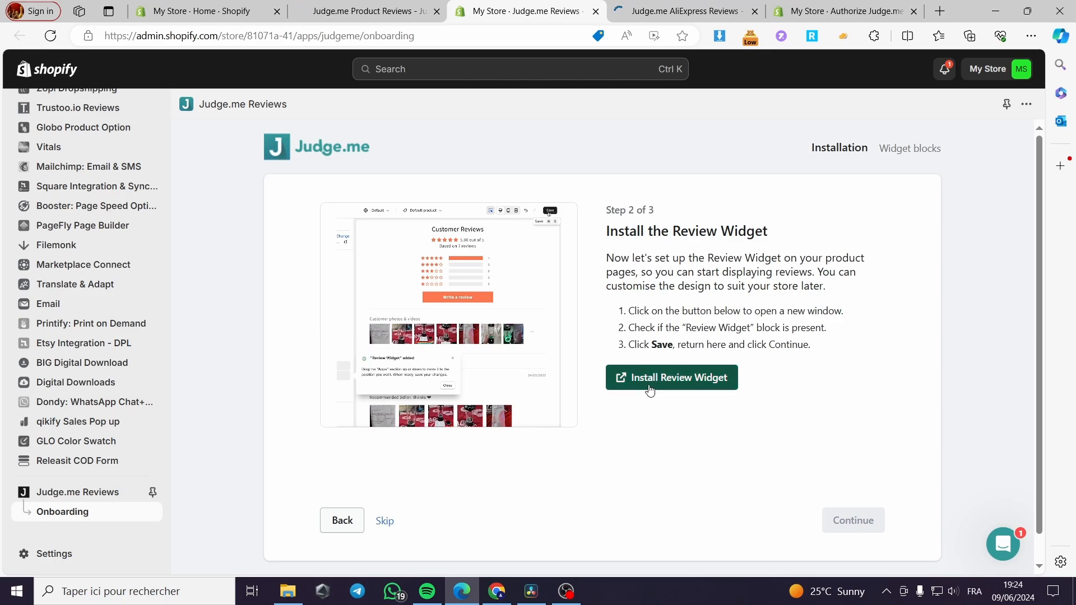
Step: Add the Judge.me Review Widget to the default product template and check its place among the template blocks
{"action": "left_click", "coordinate": [705, 388]}
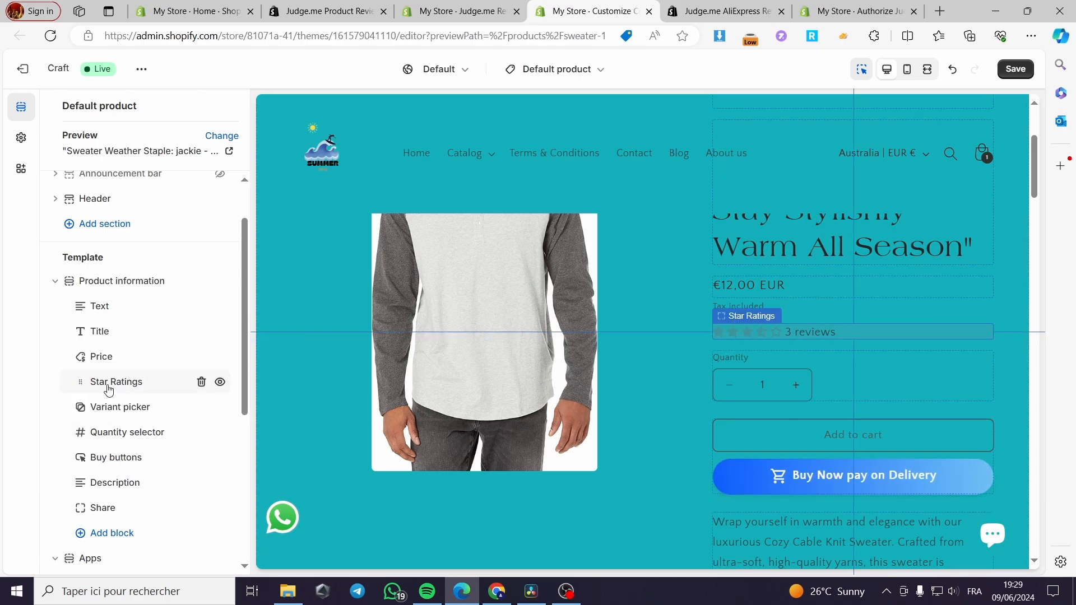
{"action": "scroll", "coordinate": [108, 390], "scroll_direction": "down", "scroll_amount": 2}
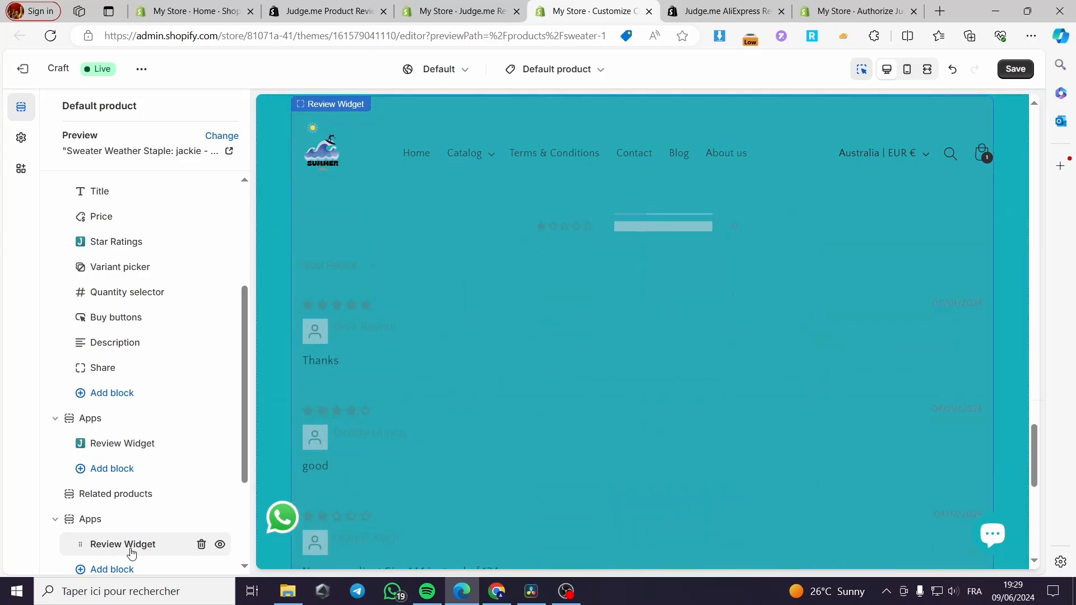
{"action": "scroll", "coordinate": [101, 499], "scroll_direction": "up", "scroll_amount": 3}
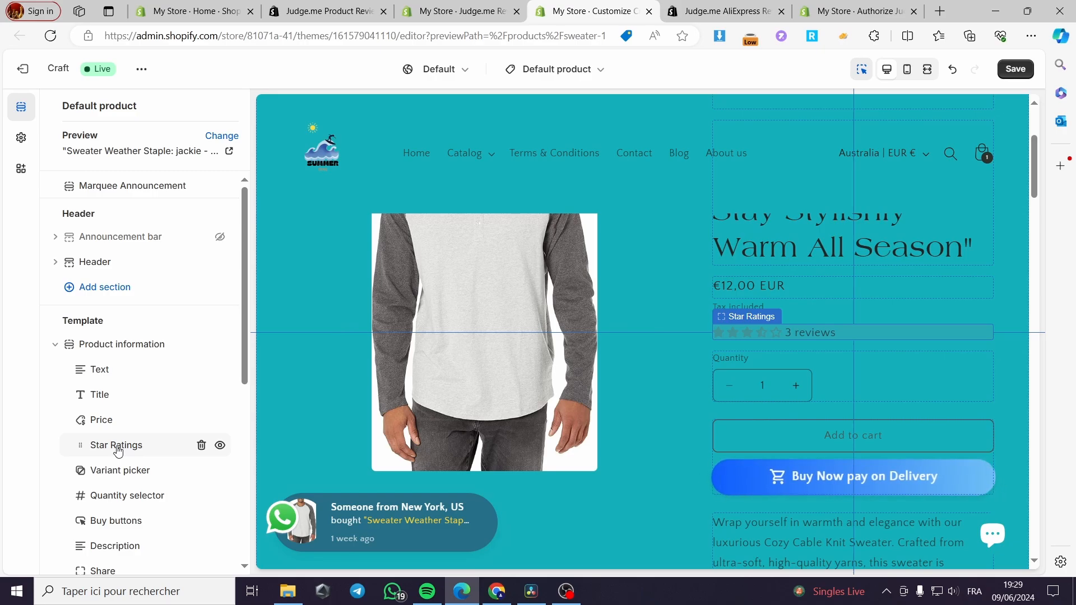
Step: Open the Star Ratings block from the product preview, examine its placement on the page and return to the block list
{"action": "left_click", "coordinate": [822, 331]}
{"action": "left_click_drag", "start_coordinate": [813, 363], "coordinate": [849, 370]}
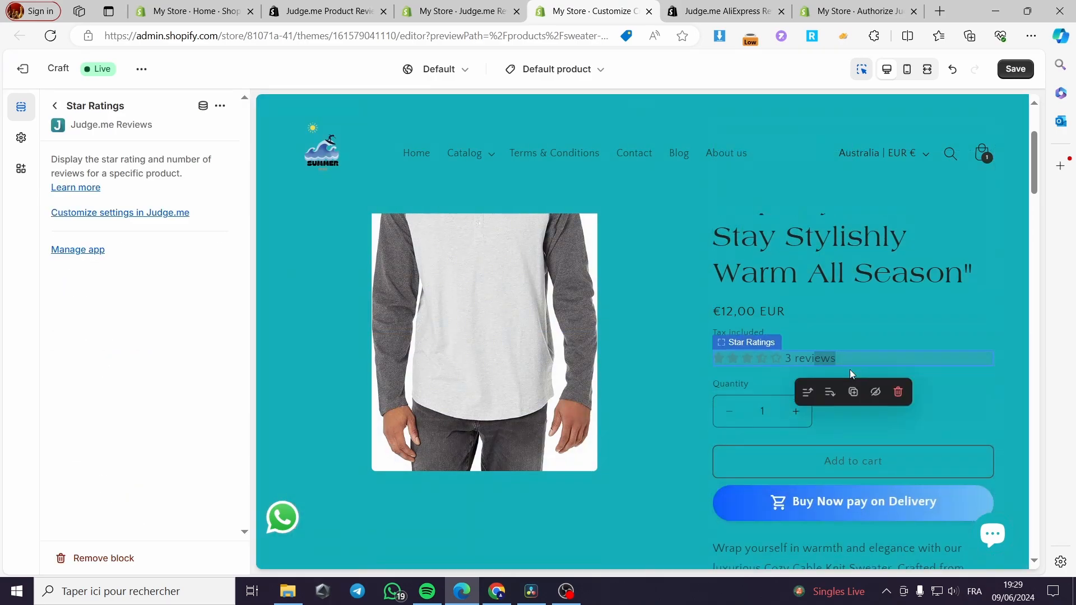
{"action": "scroll", "coordinate": [850, 370], "scroll_direction": "down", "scroll_amount": 18}
{"action": "scroll", "coordinate": [845, 336], "scroll_direction": "up", "scroll_amount": 8}
{"action": "scroll", "coordinate": [846, 392], "scroll_direction": "up", "scroll_amount": 8}
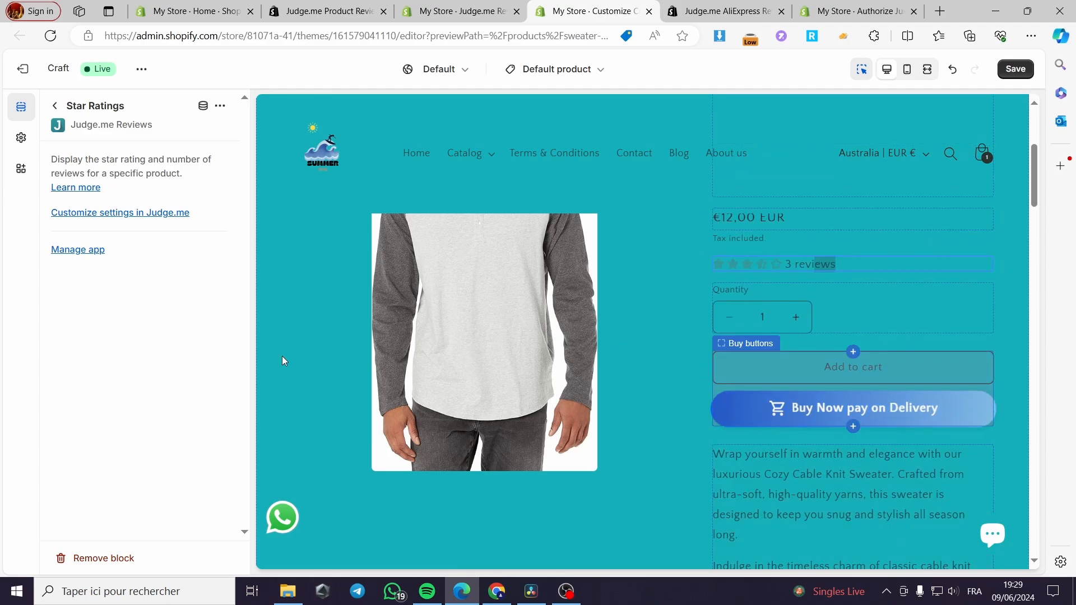
{"action": "left_click", "coordinate": [61, 106]}
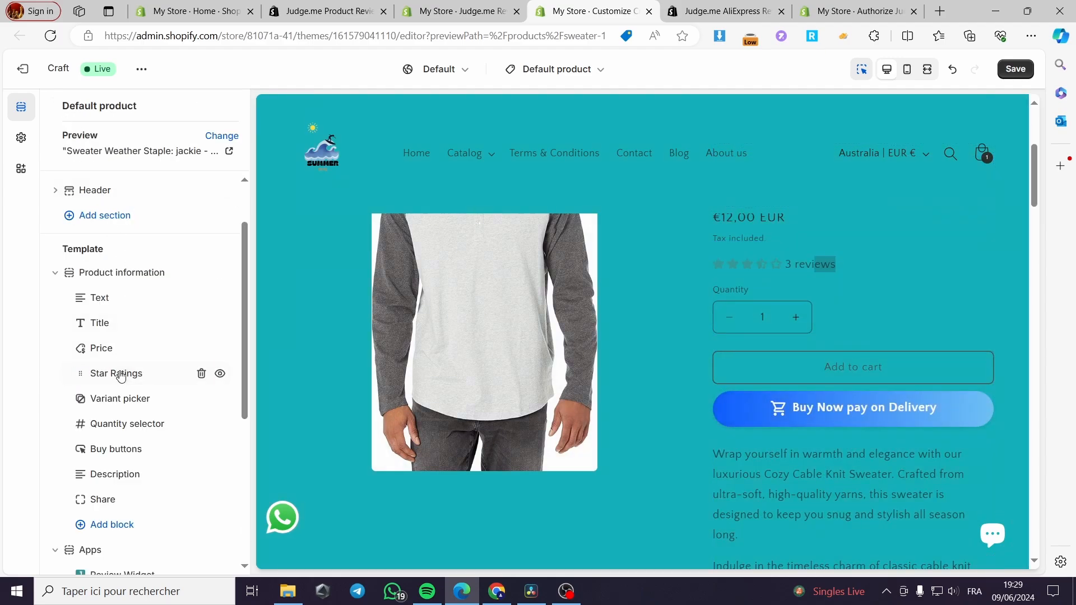
Step: Move the Star Ratings block below Buy buttons, and move it back directly below Price
{"action": "left_click_drag", "start_coordinate": [120, 372], "coordinate": [166, 450]}
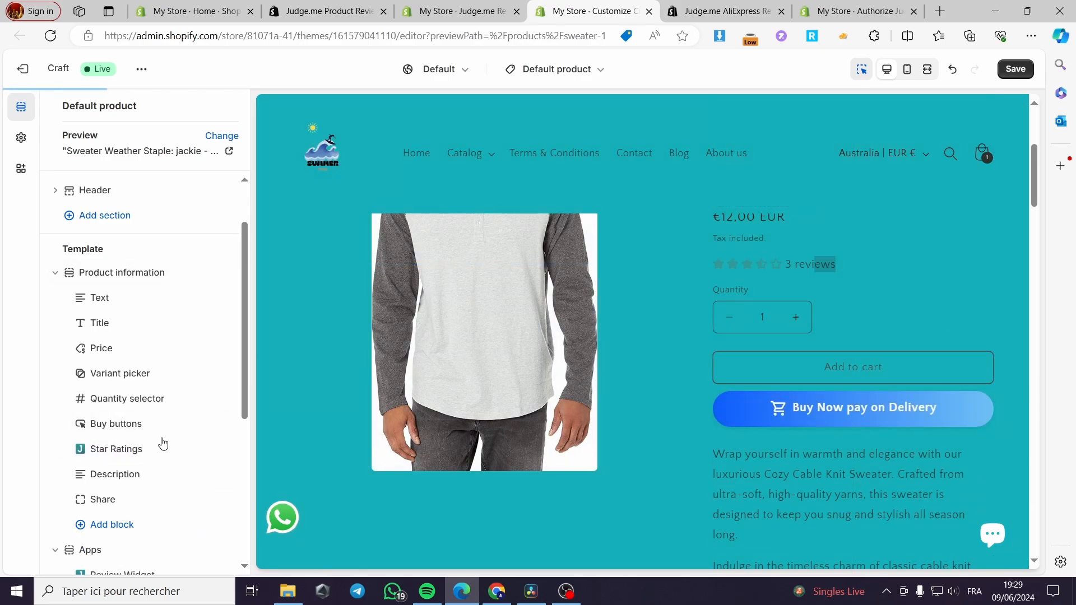
{"action": "left_click_drag", "start_coordinate": [132, 449], "coordinate": [140, 384]}
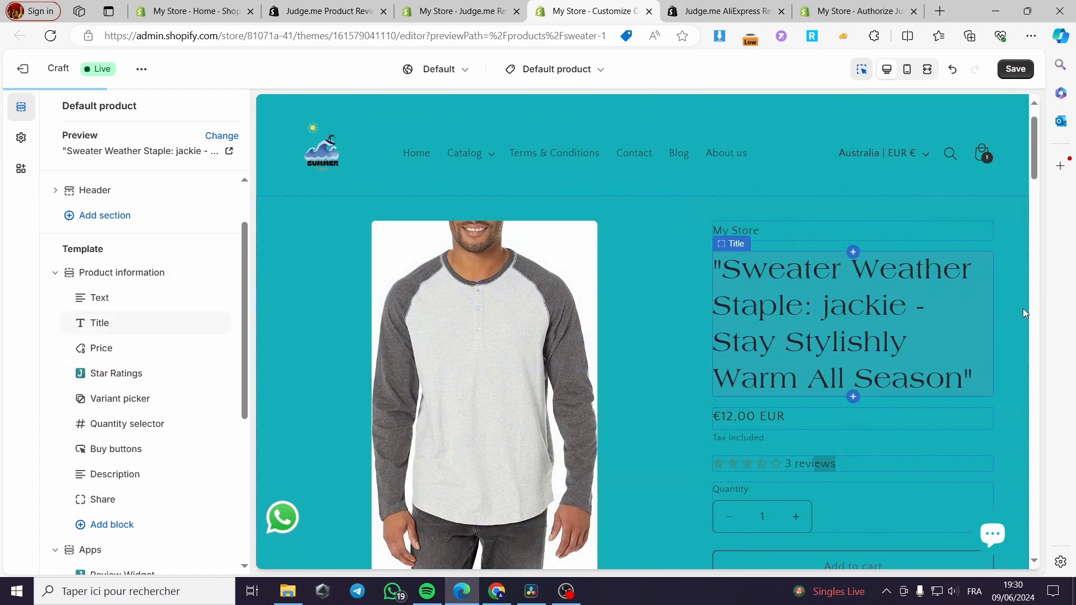
Step: Save the product template with the Review Widget, close the theme editor and continue the Judge.me onboarding
{"action": "left_click", "coordinate": [1015, 68]}
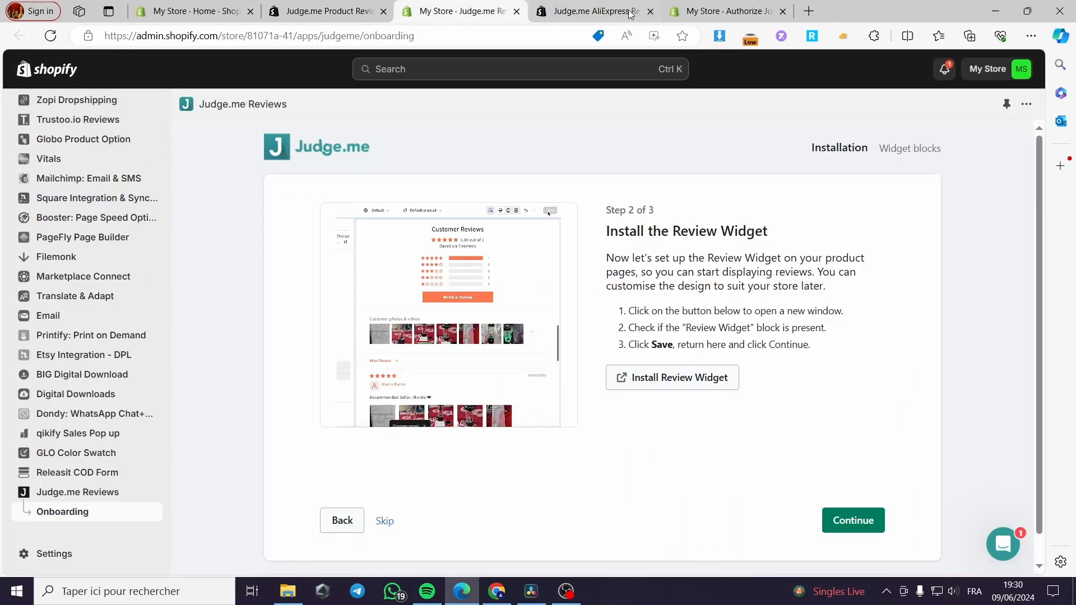
{"action": "left_click", "coordinate": [649, 11]}
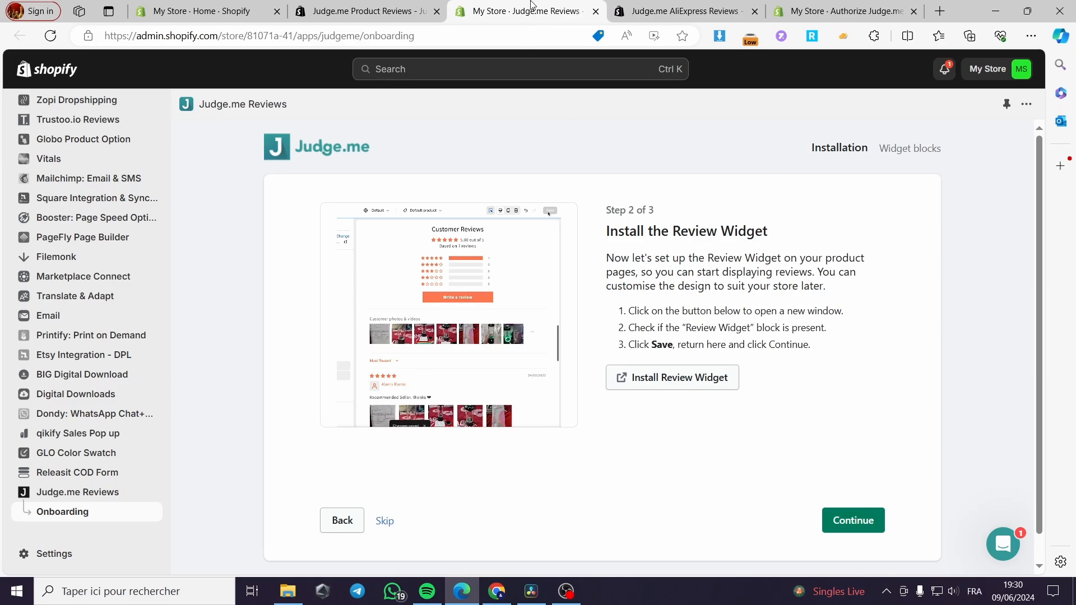
{"action": "left_click", "coordinate": [859, 520]}
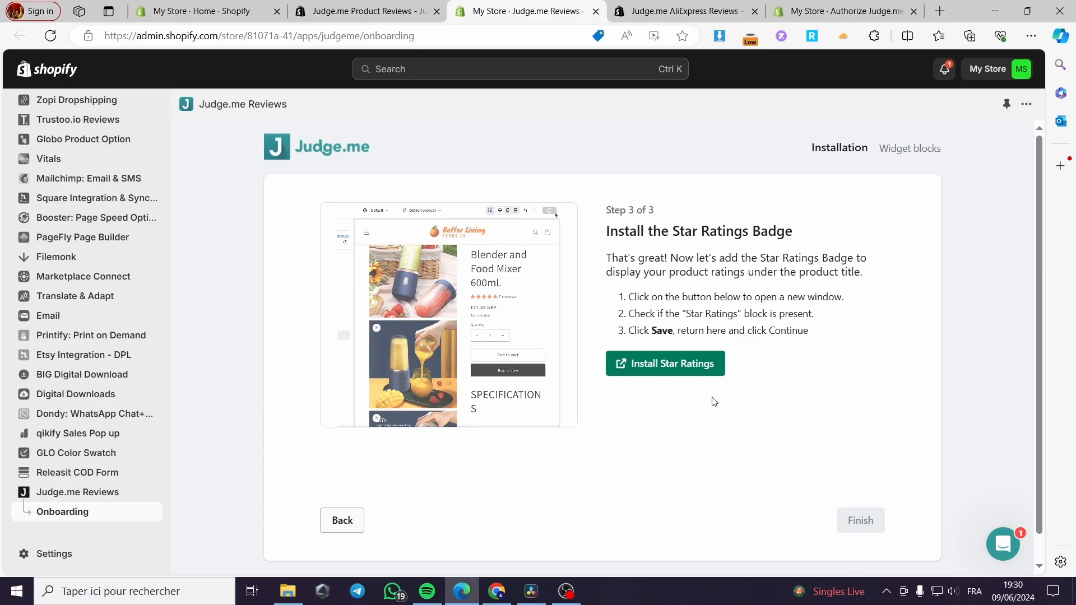
Step: Launch the Star Ratings badge installation for the theme and finish the Judge.me onboarding
{"action": "left_click", "coordinate": [688, 374]}
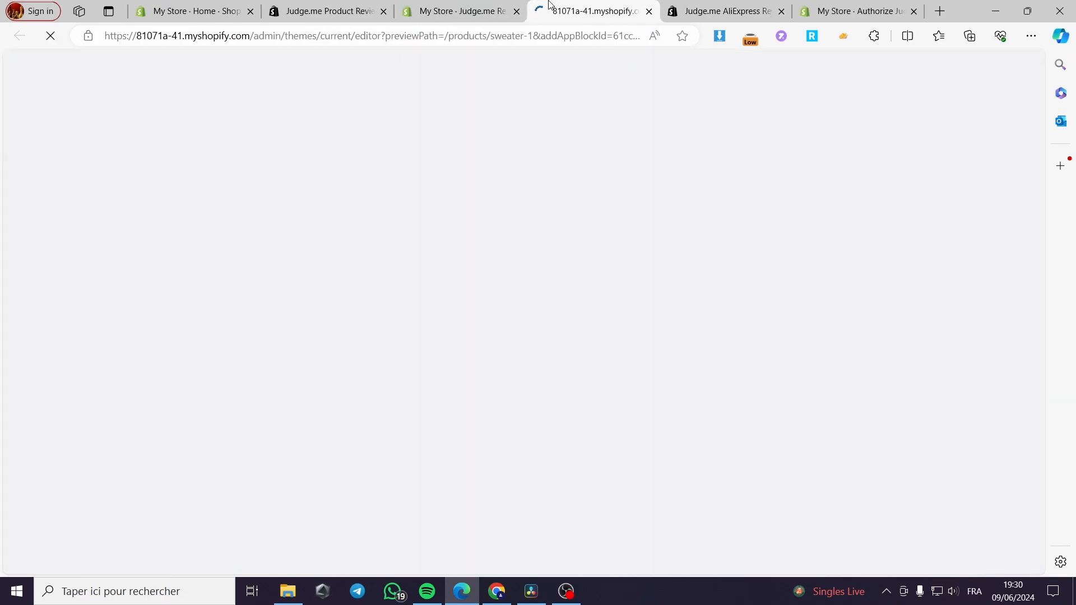
{"action": "left_click", "coordinate": [463, 7]}
{"action": "left_click", "coordinate": [867, 523]}
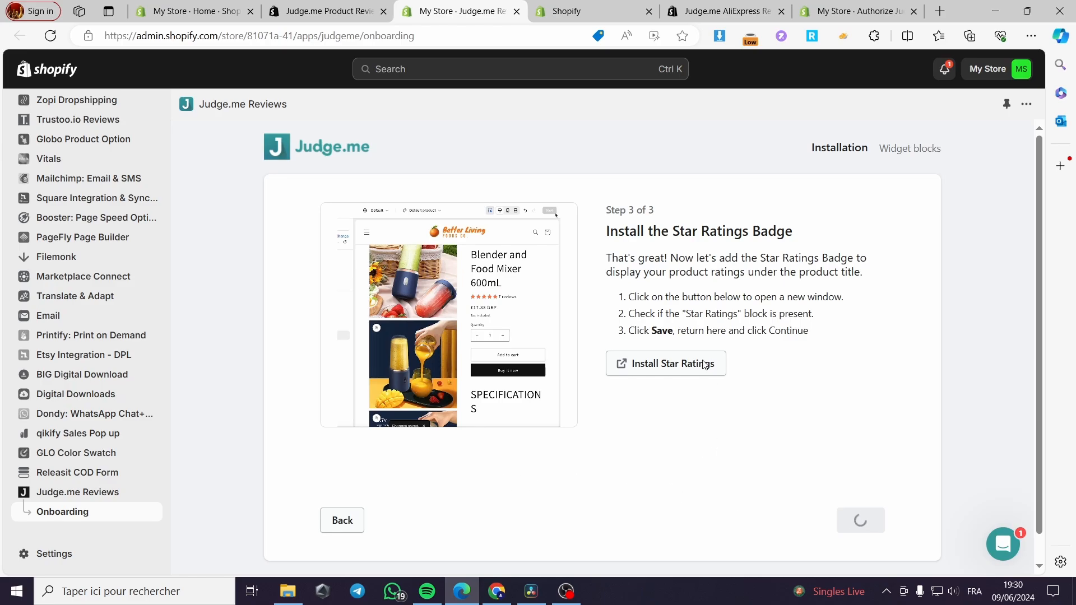
{"action": "left_click", "coordinate": [588, 8]}
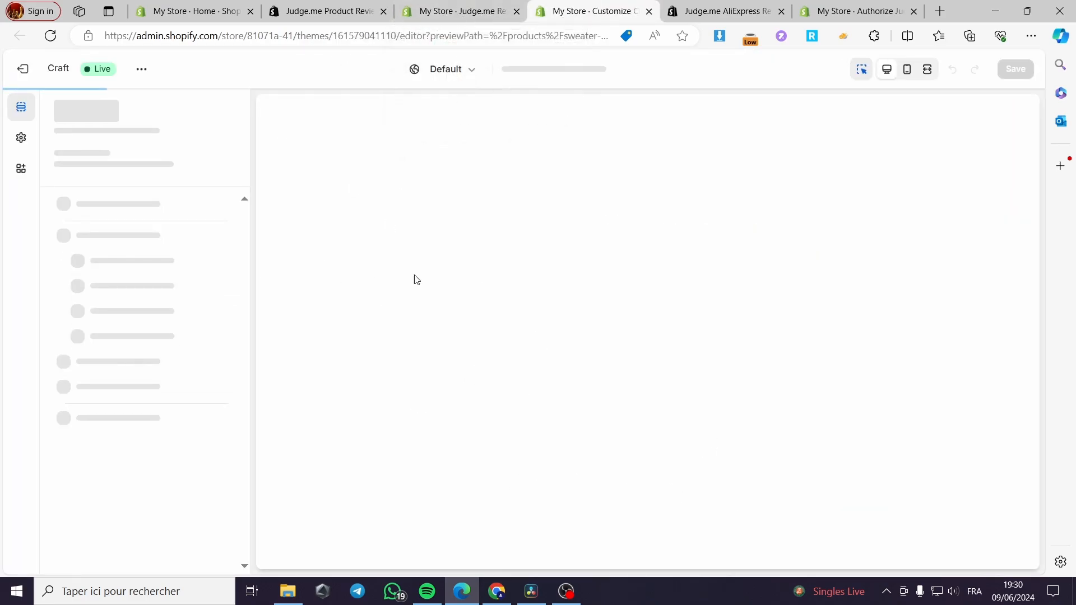
Step: Examine the review insights, top products and recent activity on the Judge.me Reviews home page
{"action": "left_click", "coordinate": [472, 10]}
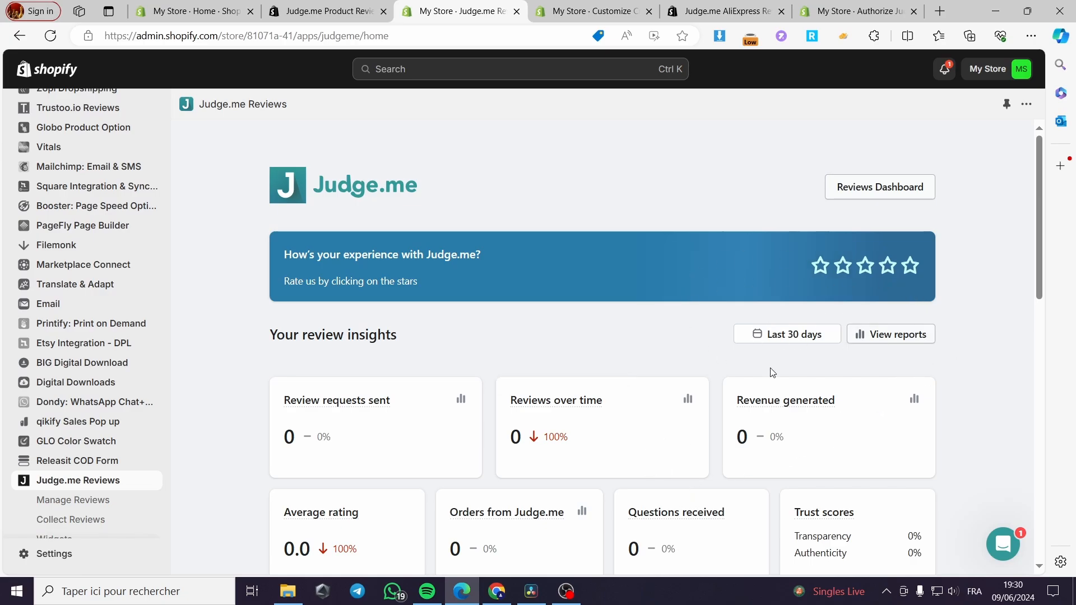
{"action": "scroll", "coordinate": [620, 334], "scroll_direction": "down", "scroll_amount": 6}
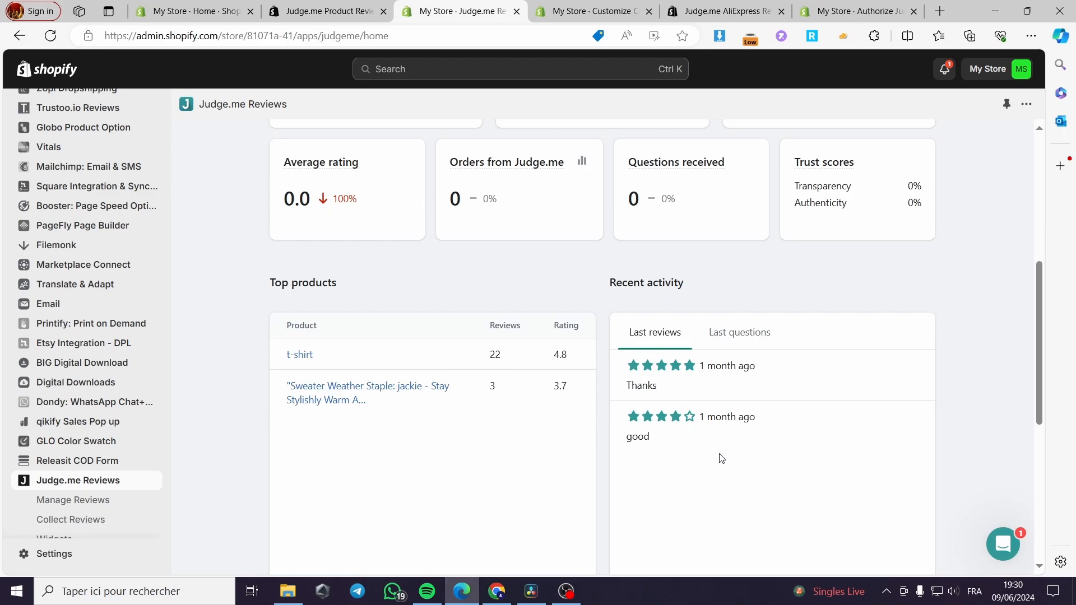
{"action": "scroll", "coordinate": [648, 467], "scroll_direction": "up", "scroll_amount": 4}
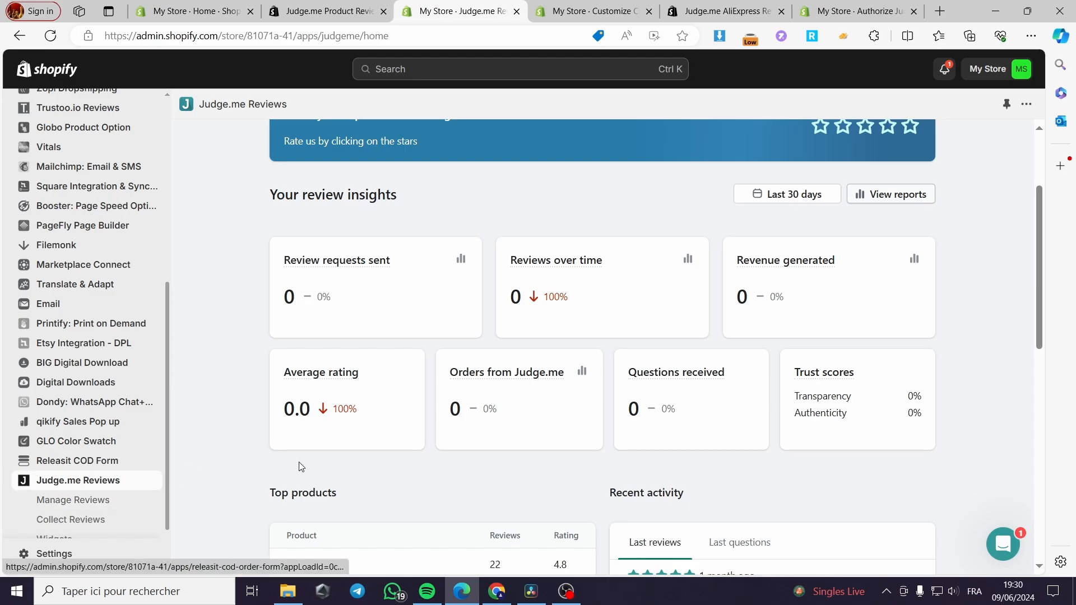
{"action": "scroll", "coordinate": [526, 448], "scroll_direction": "up", "scroll_amount": 3}
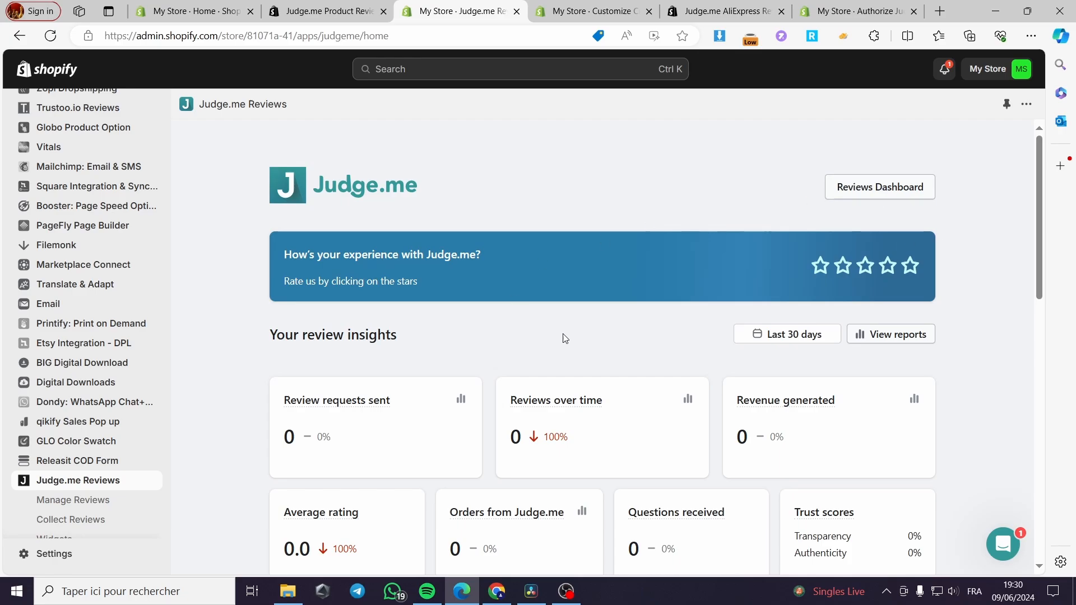
{"action": "scroll", "coordinate": [420, 420], "scroll_direction": "down", "scroll_amount": 5}
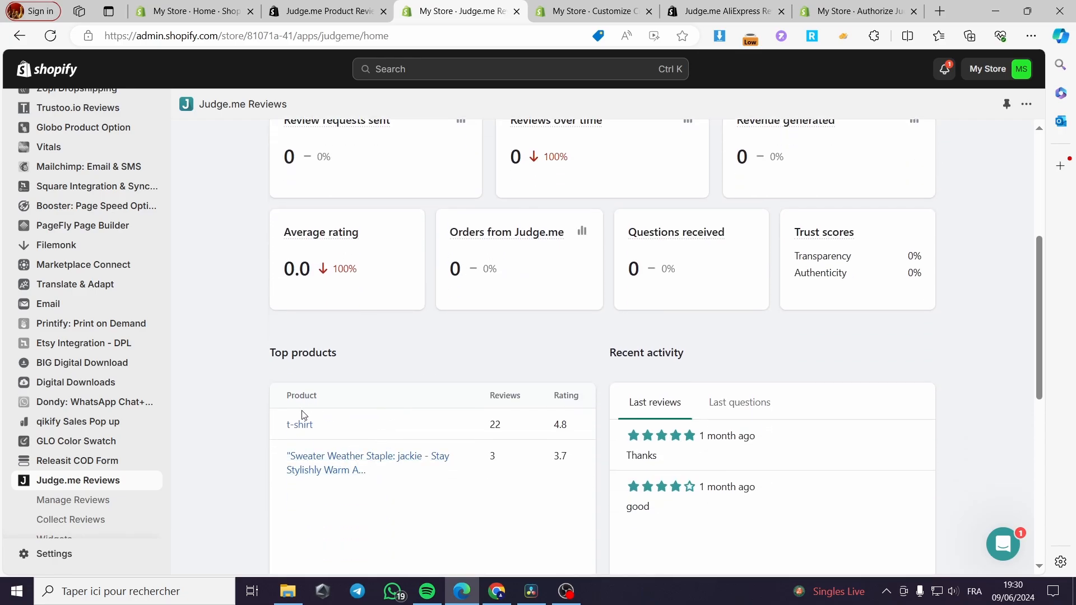
{"action": "scroll", "coordinate": [426, 479], "scroll_direction": "down", "scroll_amount": 1}
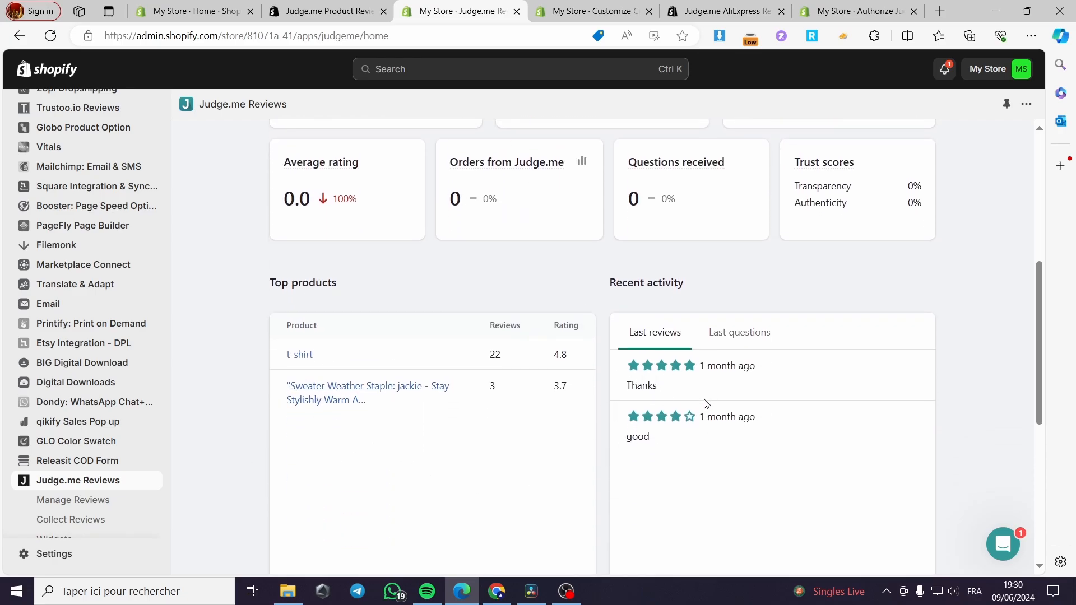
{"action": "scroll", "coordinate": [705, 404], "scroll_direction": "up", "scroll_amount": 6}
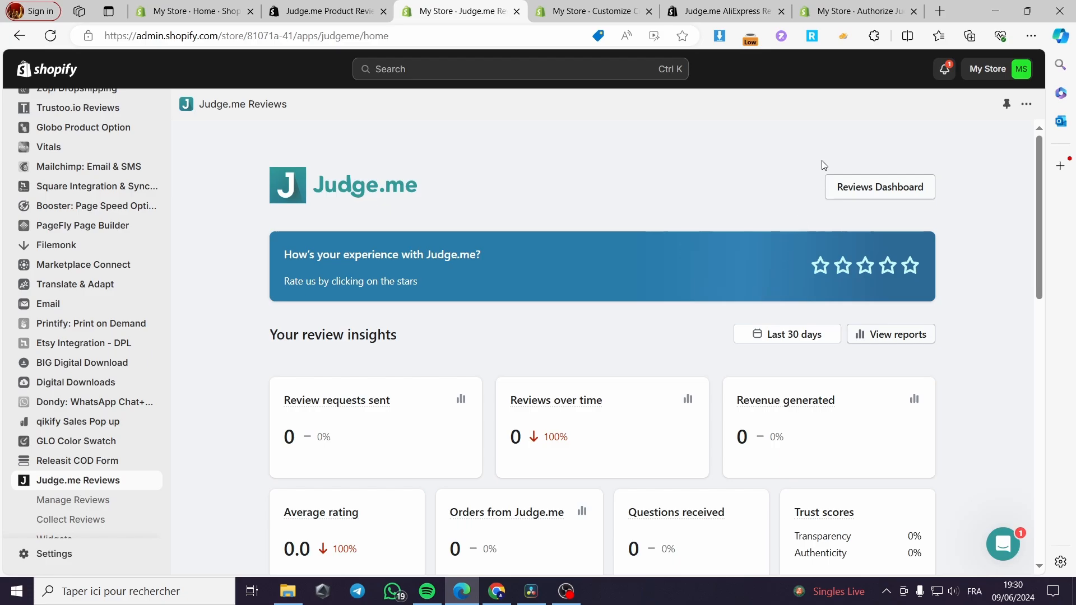
Step: Install the Judge.me AliExpress Reviews app on the store and close its App Store listing
{"action": "left_click", "coordinate": [822, 15]}
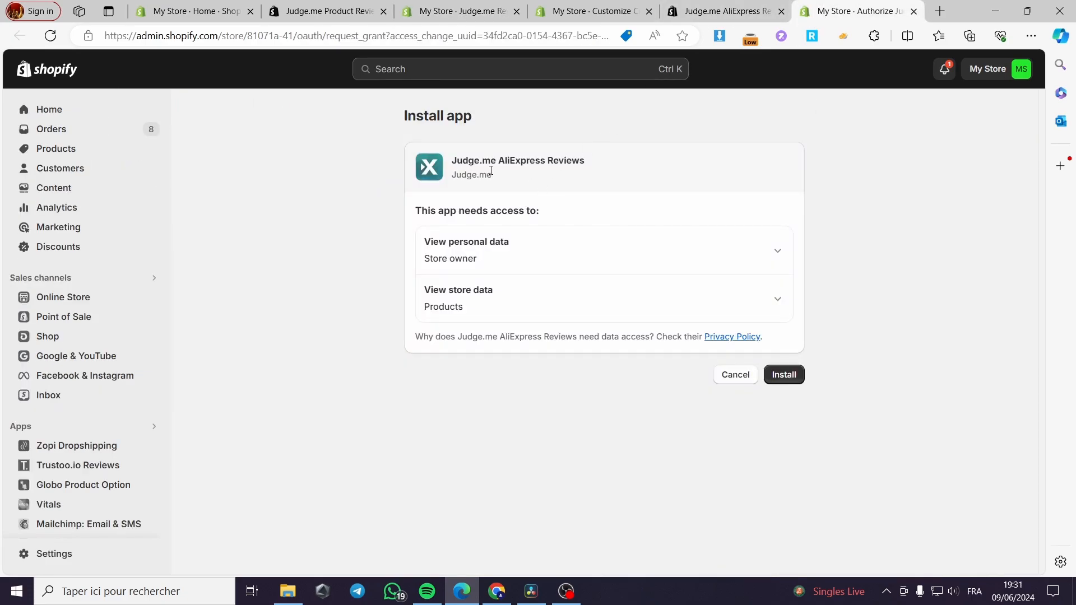
{"action": "left_click", "coordinate": [785, 378]}
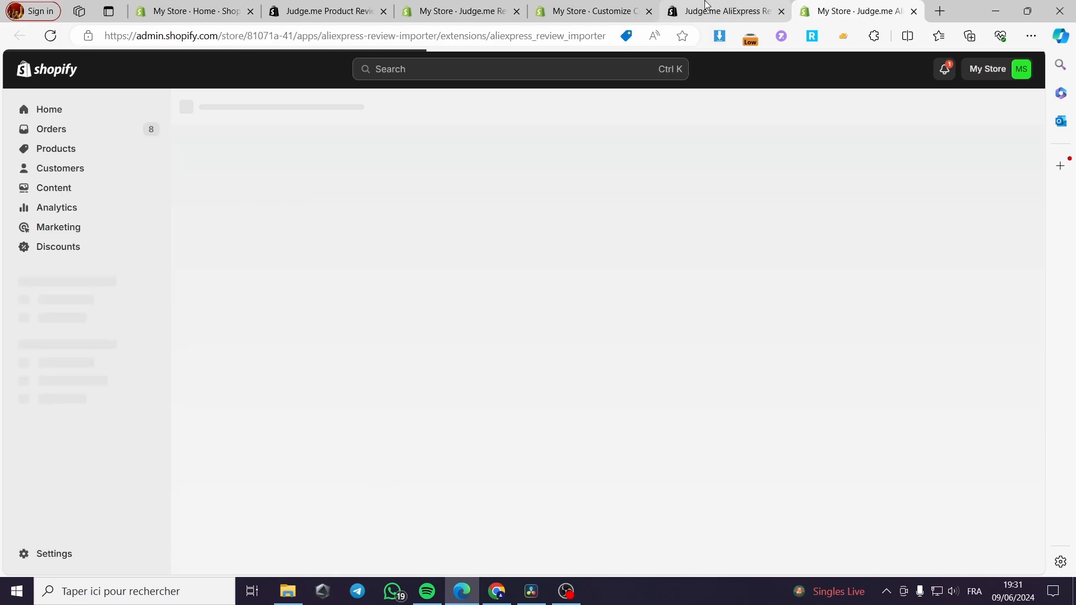
{"action": "left_click", "coordinate": [723, 11]}
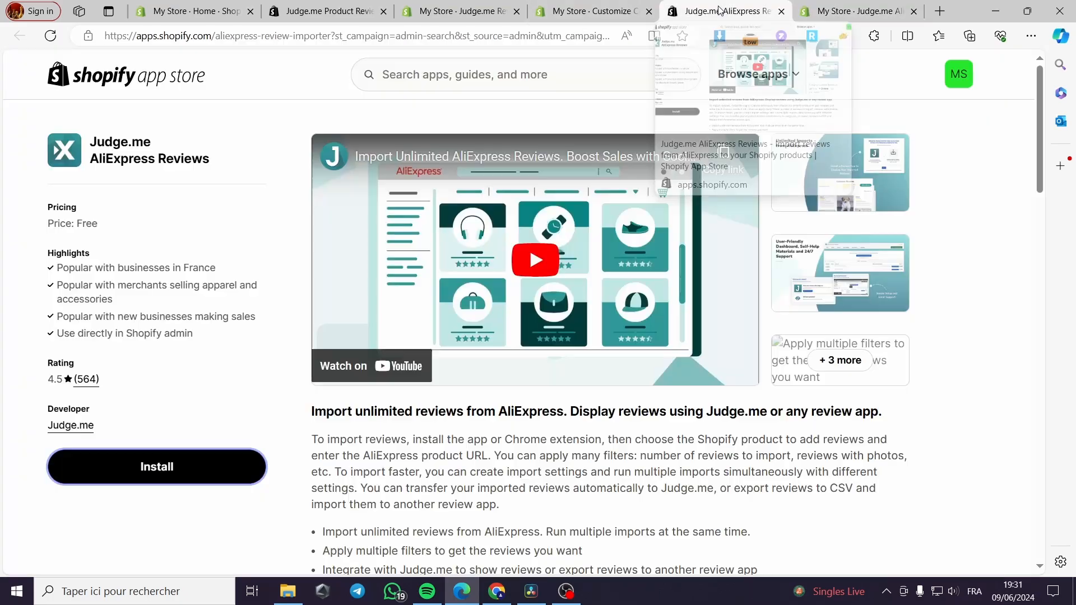
{"action": "left_click", "coordinate": [781, 11]}
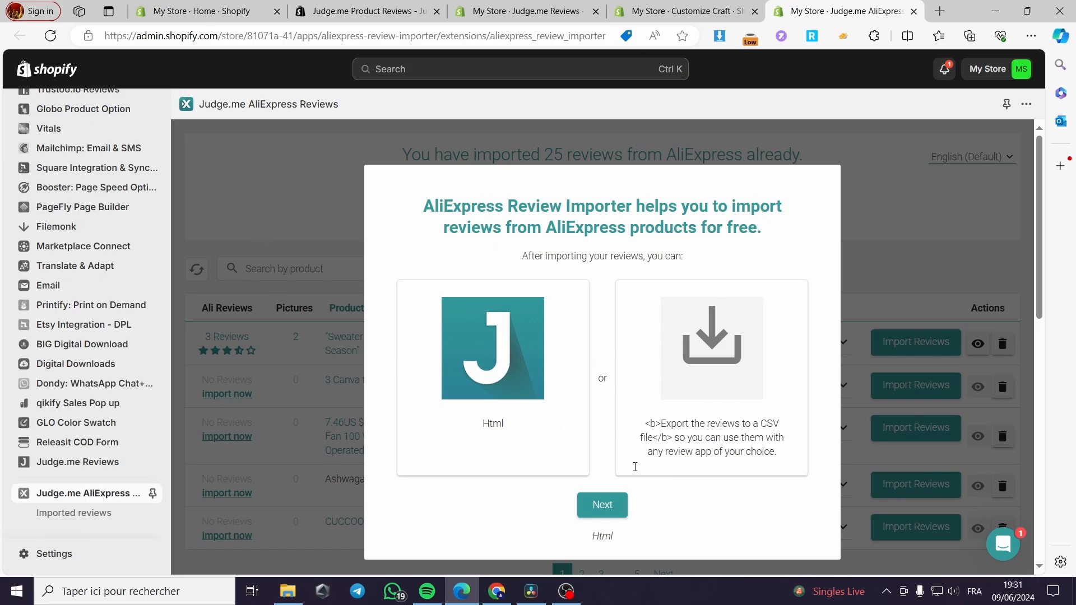
Step: Complete the AliExpress Review Importer introduction and pin Judge.me AliExpress Reviews to the store's app navigation
{"action": "left_click", "coordinate": [604, 506]}
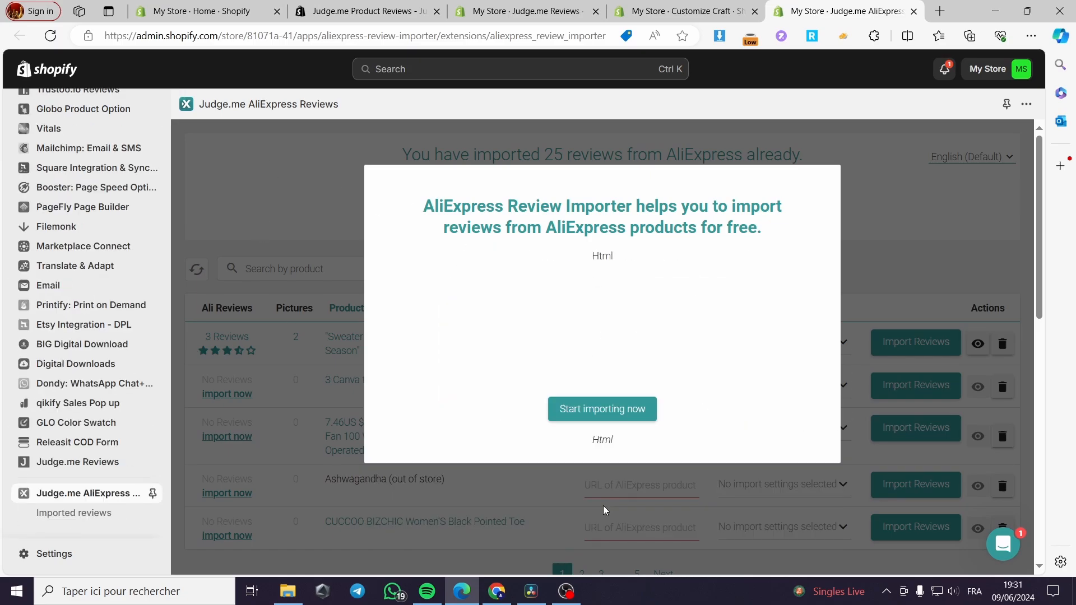
{"action": "left_click", "coordinate": [619, 414]}
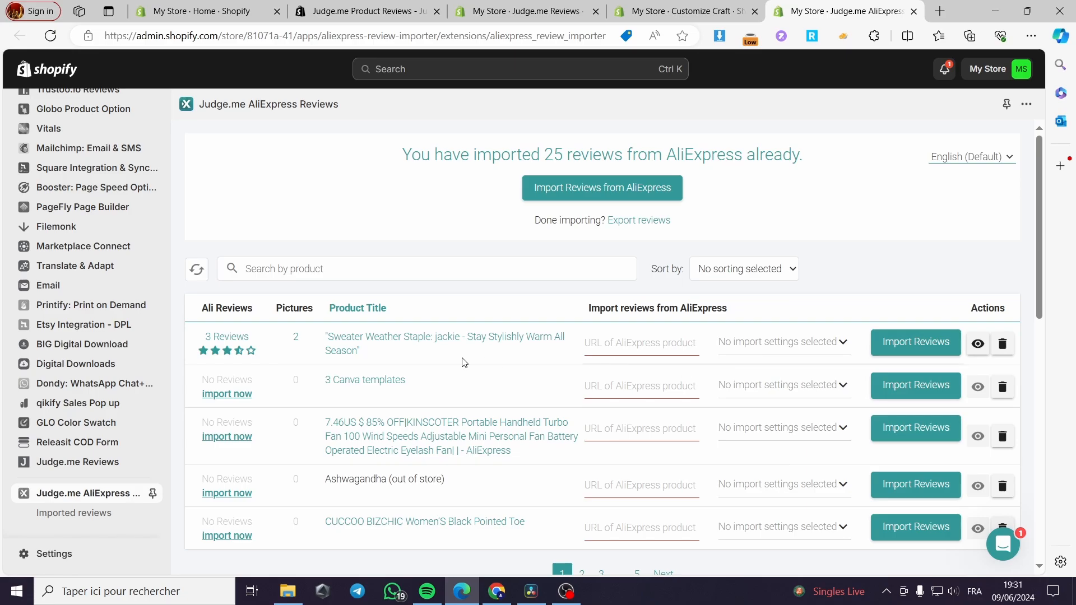
{"action": "left_click", "coordinate": [152, 493]}
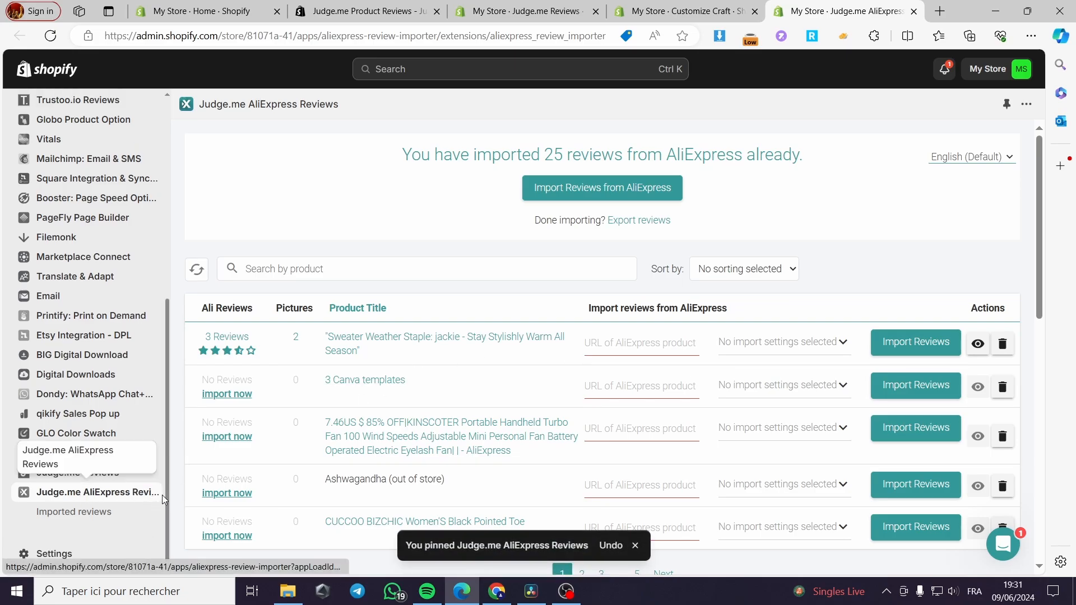
Step: Open the form for importing reviews from AliExpress, and load aliexpress.us in a new browser tab
{"action": "left_click", "coordinate": [579, 193]}
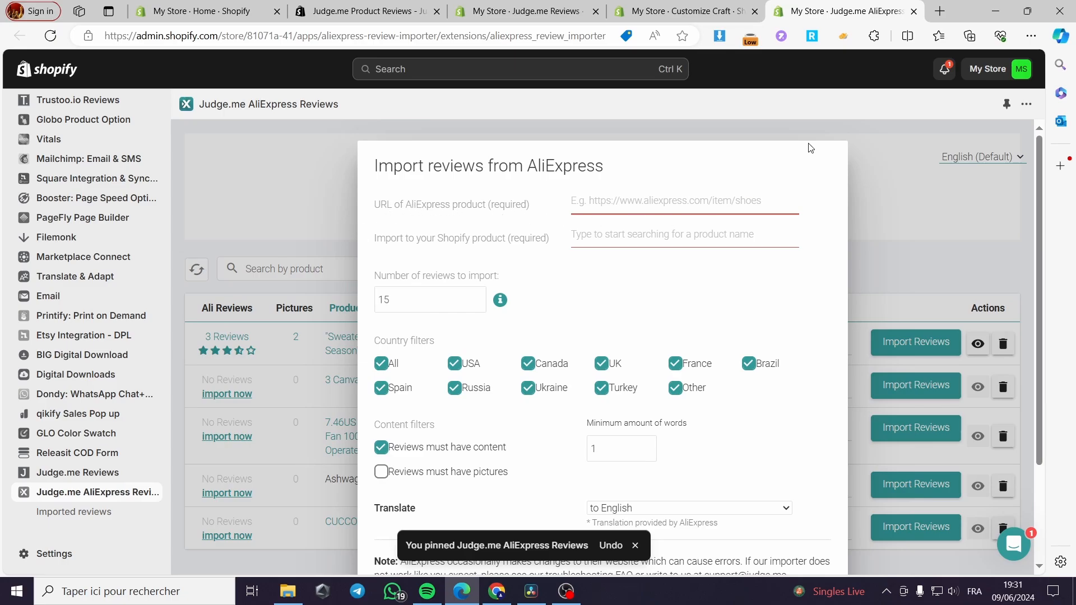
{"action": "left_click", "coordinate": [939, 12]}
{"action": "type", "text": "a"}
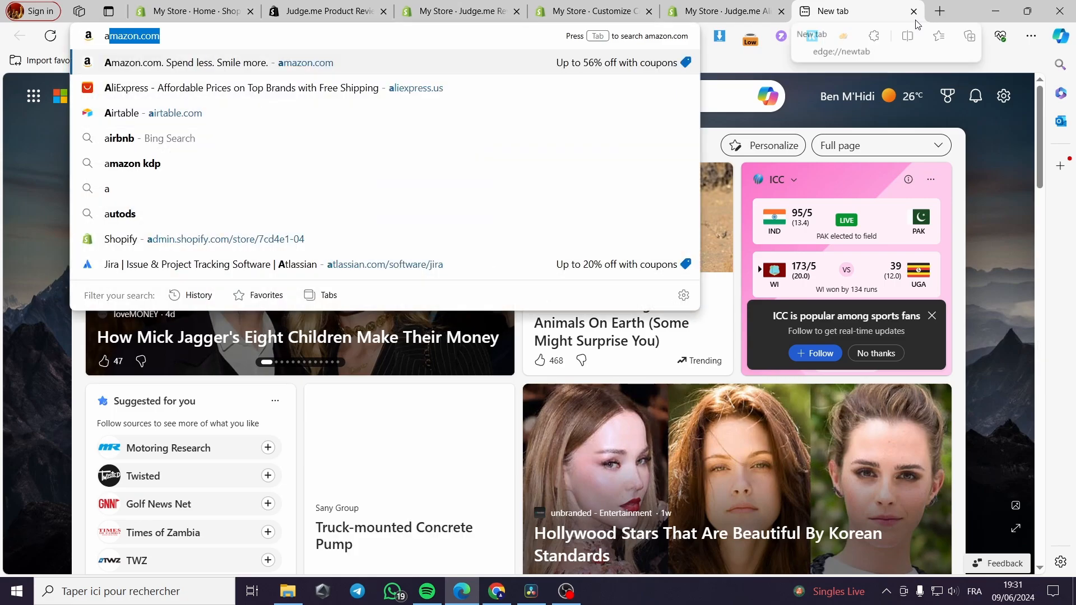
{"action": "type", "text": "lie"}
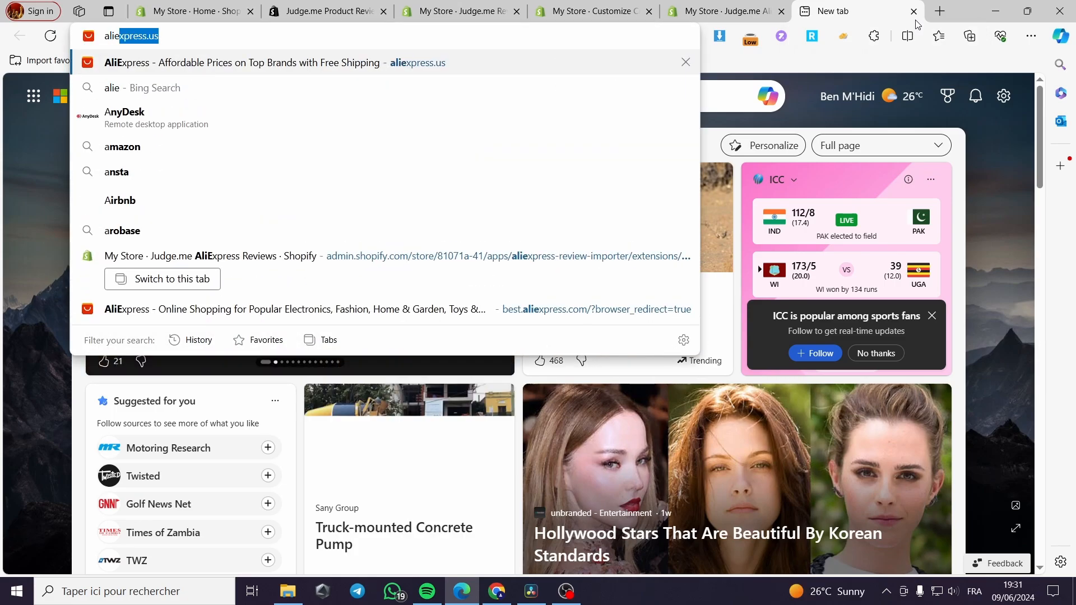
{"action": "type", "text": "x"}
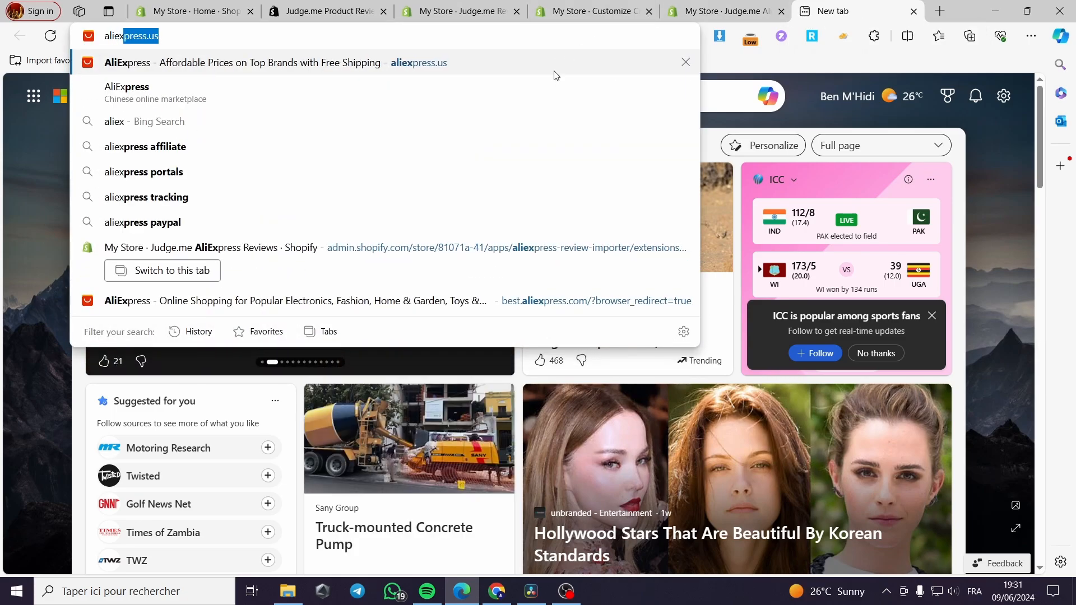
{"action": "key", "text": "Return"}
Step: In the review import form, search for "sweater" and choose the "Sweater Weather Staple: jackie" Shopify product as the import target
{"action": "key", "text": "ctrl+shift+Tab"}
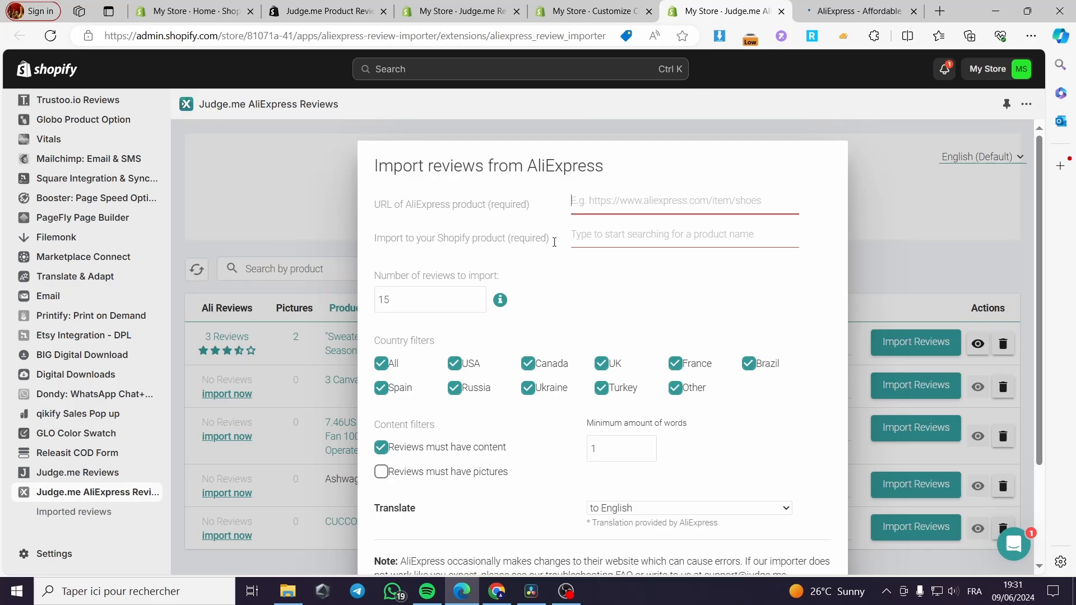
{"action": "left_click", "coordinate": [655, 242]}
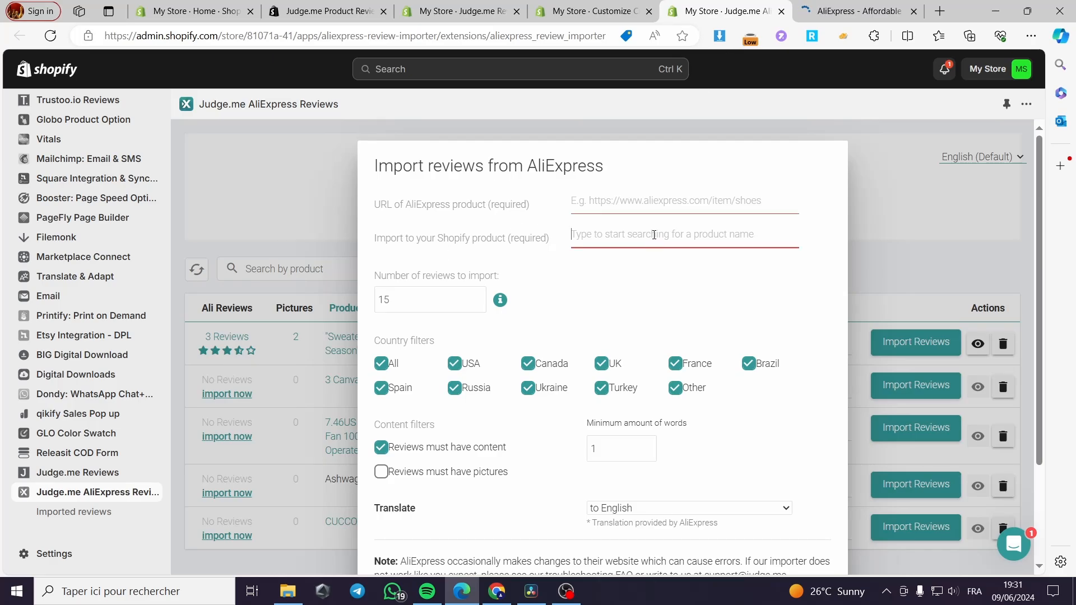
{"action": "type", "text": "t"}
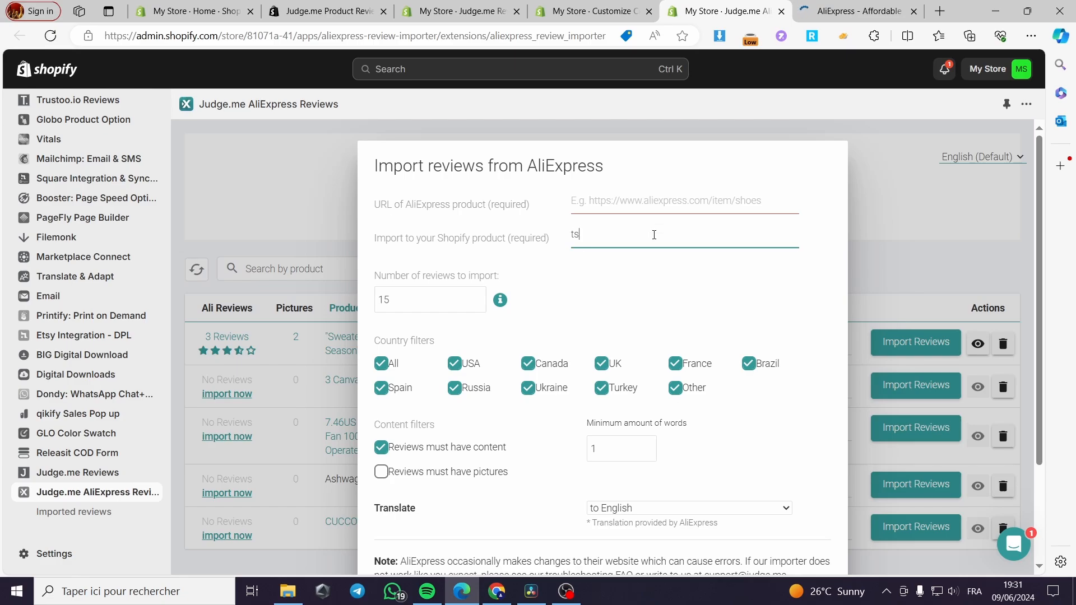
{"action": "key", "text": "BackSpace"}
{"action": "type", "text": "sweater"}
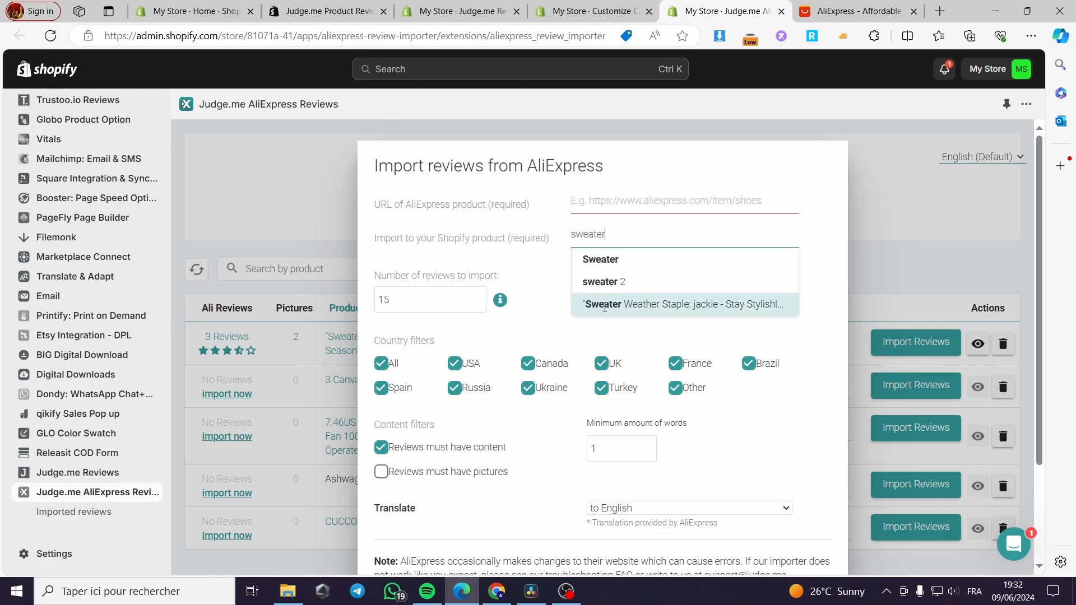
{"action": "left_click", "coordinate": [692, 306]}
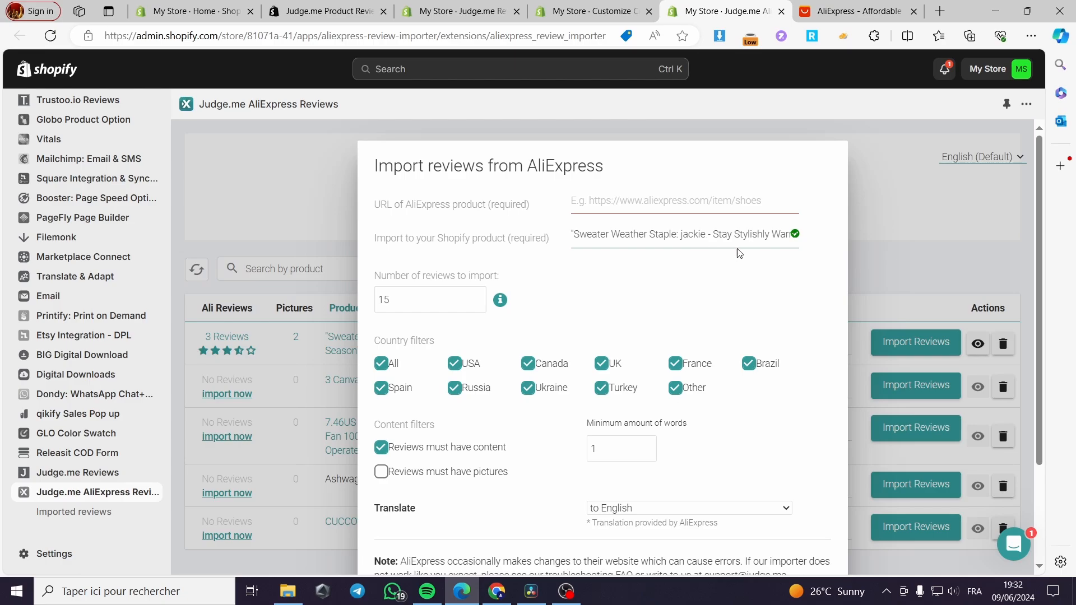
Step: Switch to AliExpress and browse the deals and shopping categories on its home page
{"action": "left_click", "coordinate": [857, 11]}
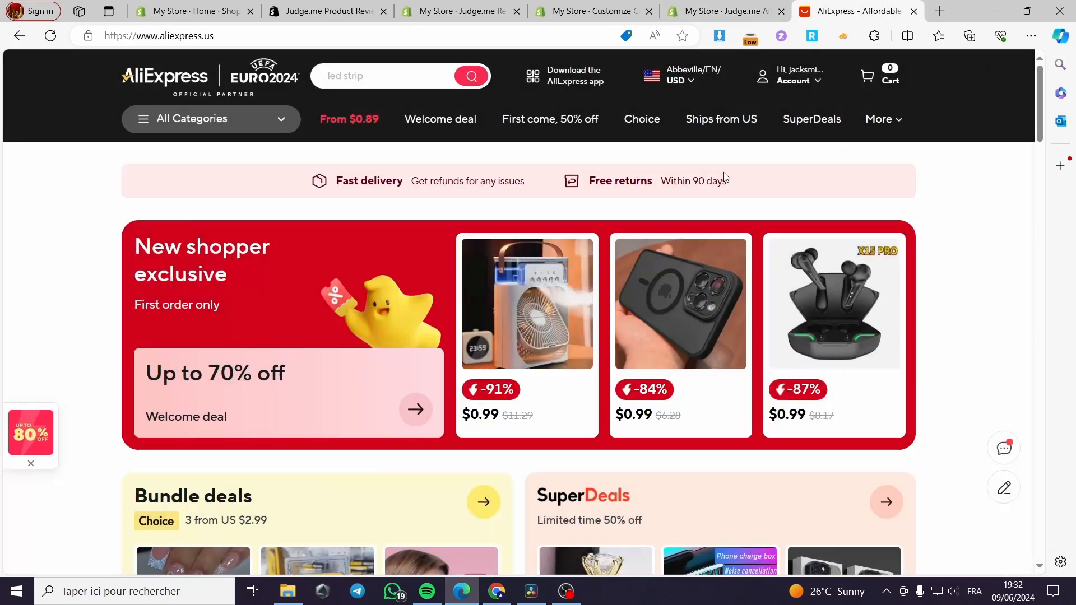
{"action": "scroll", "coordinate": [488, 331], "scroll_direction": "down", "scroll_amount": 7}
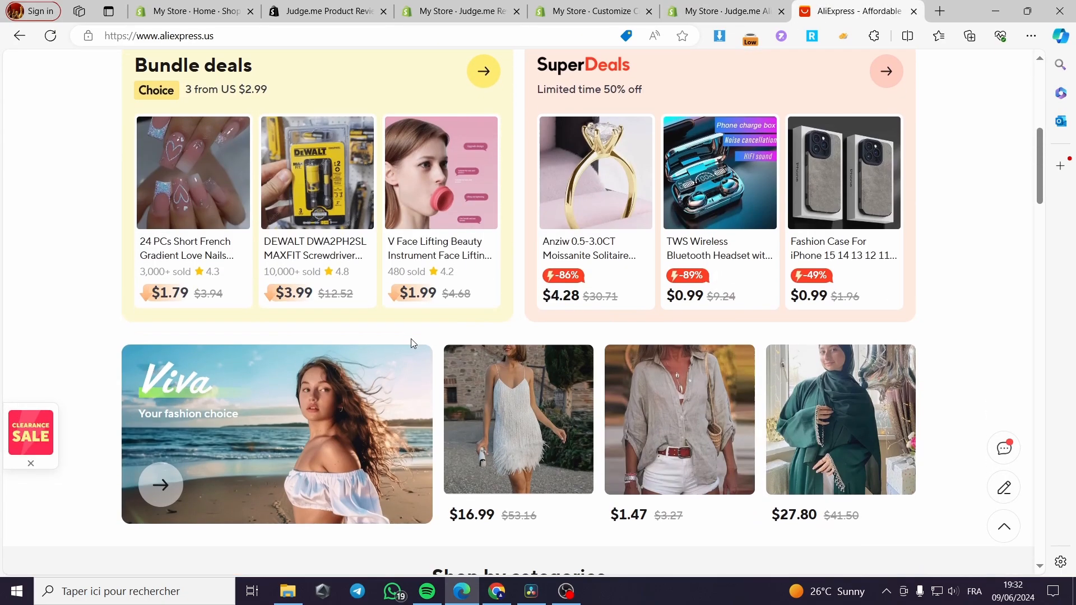
{"action": "scroll", "coordinate": [587, 339], "scroll_direction": "down", "scroll_amount": 5}
{"action": "scroll", "coordinate": [751, 240], "scroll_direction": "down", "scroll_amount": 1}
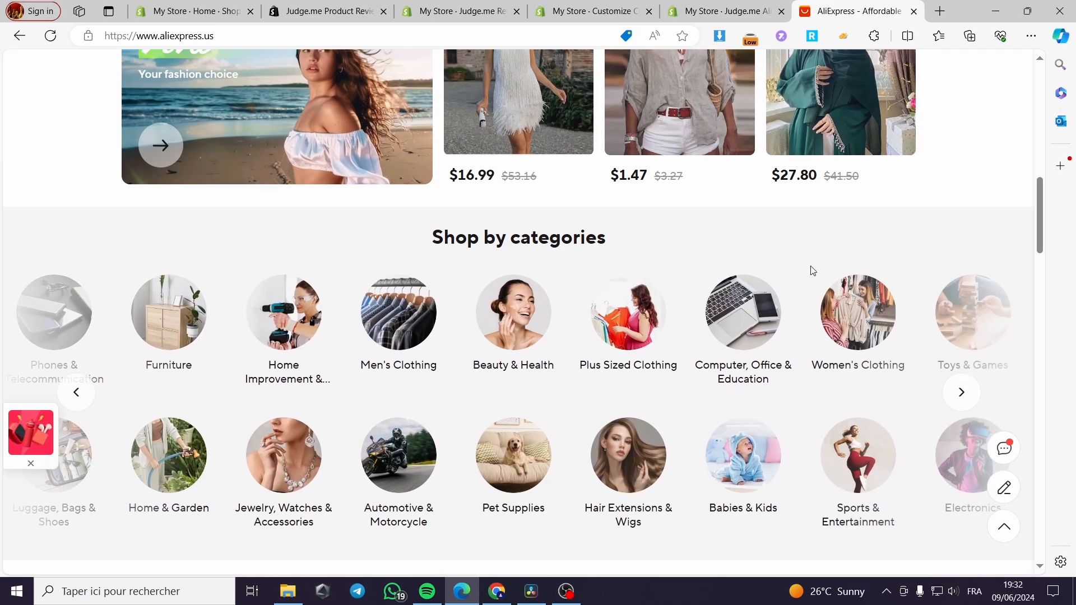
{"action": "scroll", "coordinate": [653, 258], "scroll_direction": "up", "scroll_amount": 2}
{"action": "scroll", "coordinate": [540, 300], "scroll_direction": "down", "scroll_amount": 5}
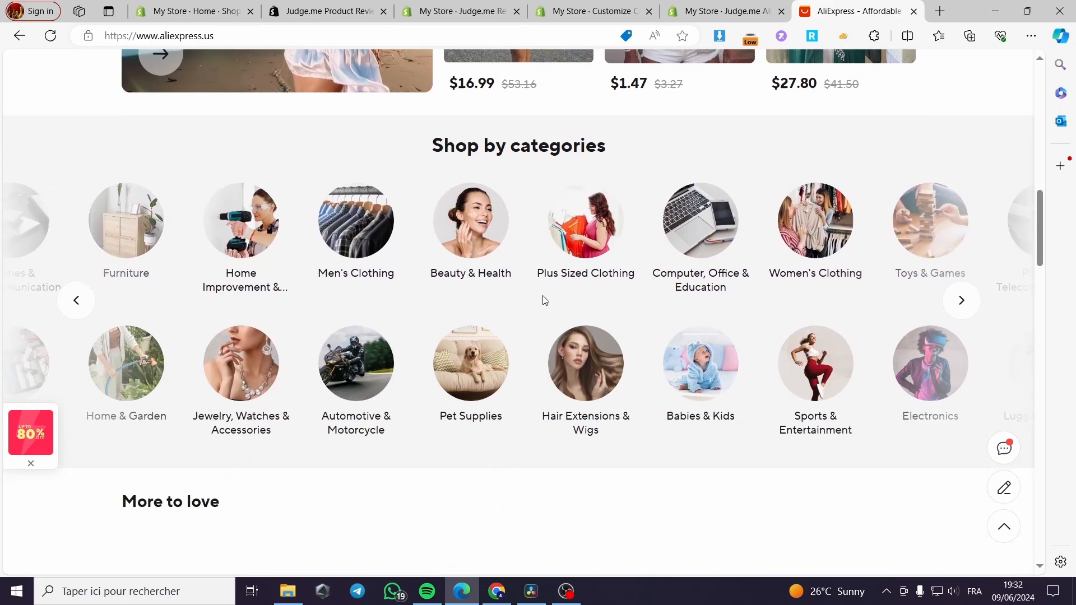
{"action": "scroll", "coordinate": [539, 300], "scroll_direction": "down", "scroll_amount": 2}
{"action": "scroll", "coordinate": [437, 302], "scroll_direction": "up", "scroll_amount": 8}
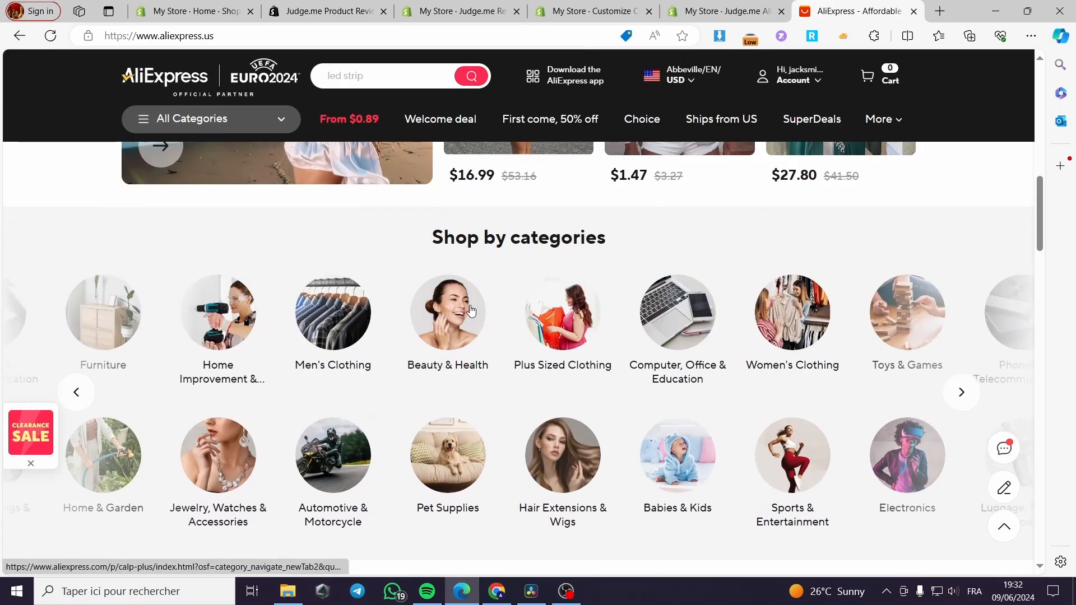
{"action": "scroll", "coordinate": [476, 284], "scroll_direction": "up", "scroll_amount": 3}
Step: Search AliExpress for "sweater" and run the same search again from the results page
{"action": "left_click", "coordinate": [364, 72]}
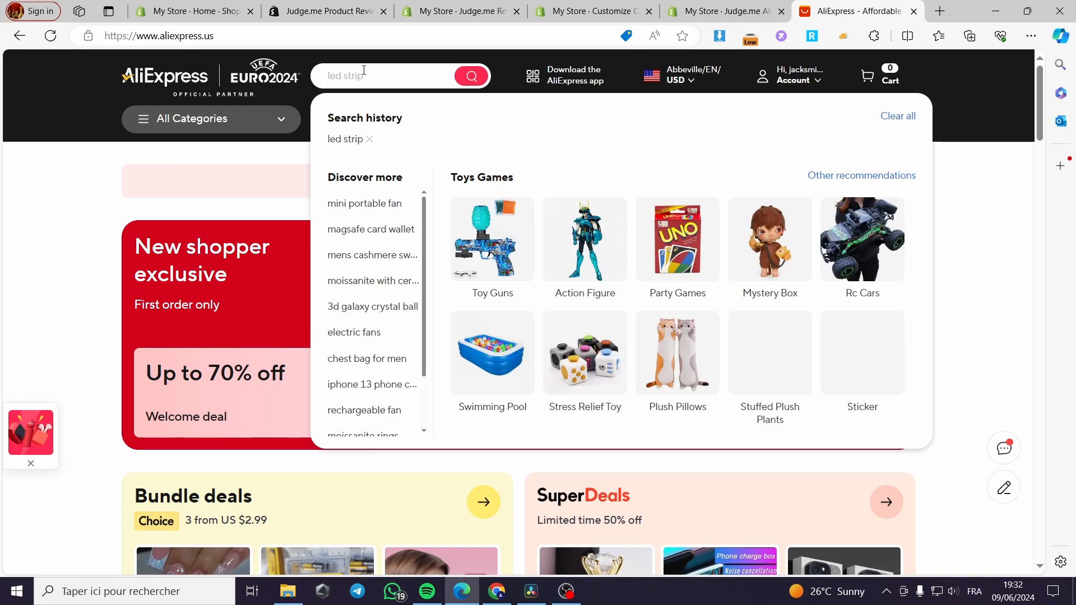
{"action": "type", "text": "sw"}
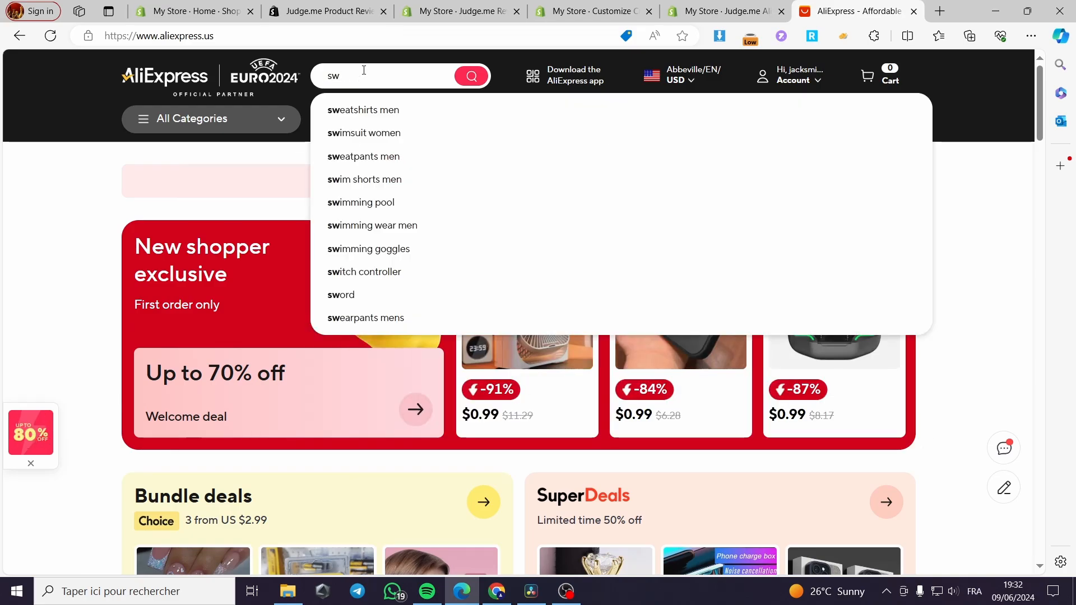
{"action": "type", "text": "eater"}
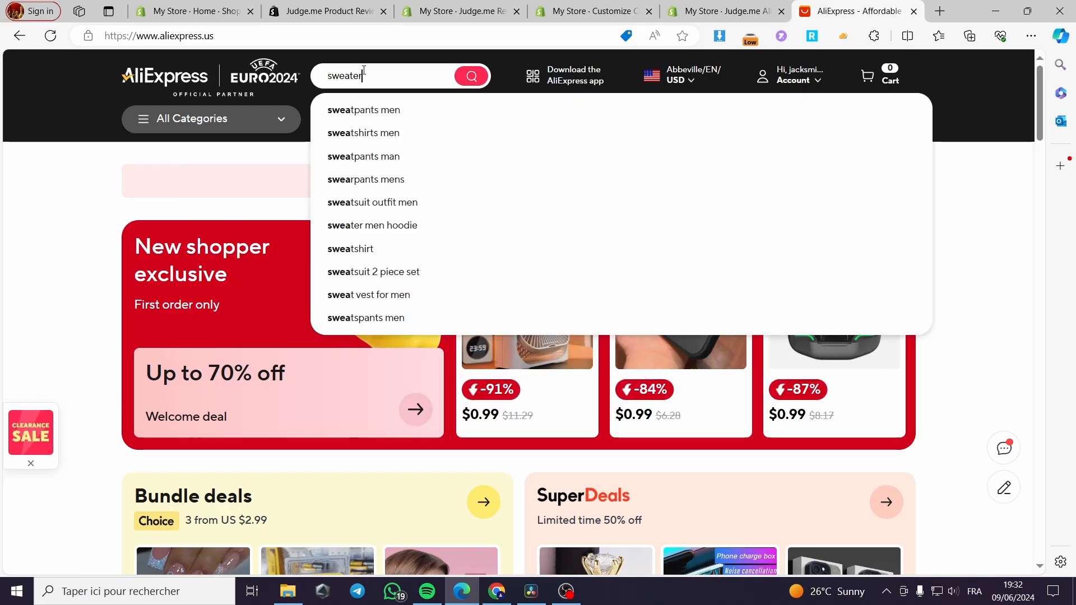
{"action": "key", "text": "Return"}
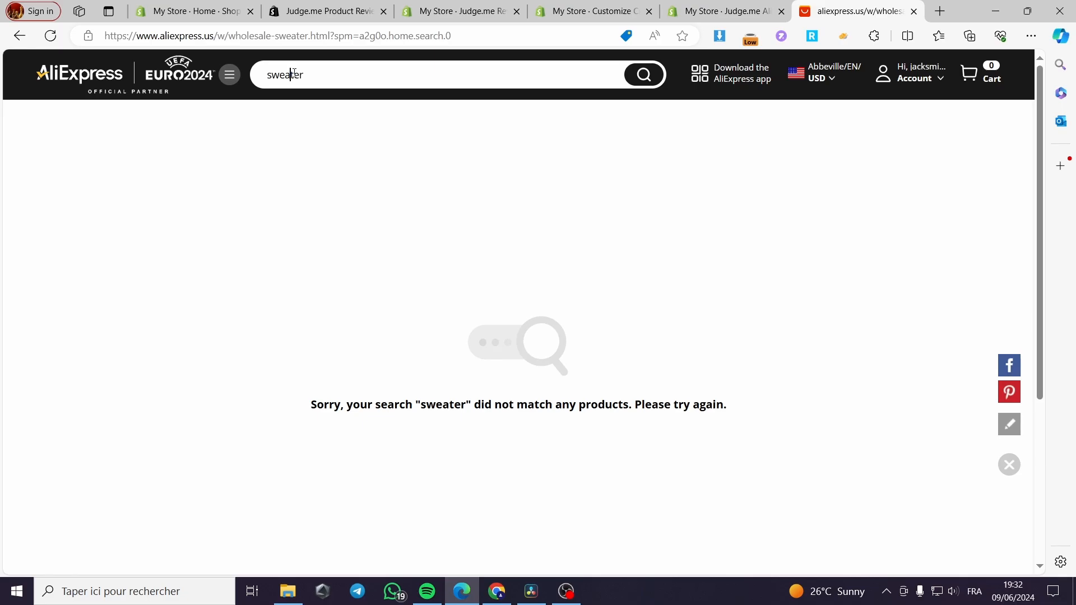
{"action": "left_click", "coordinate": [625, 78]}
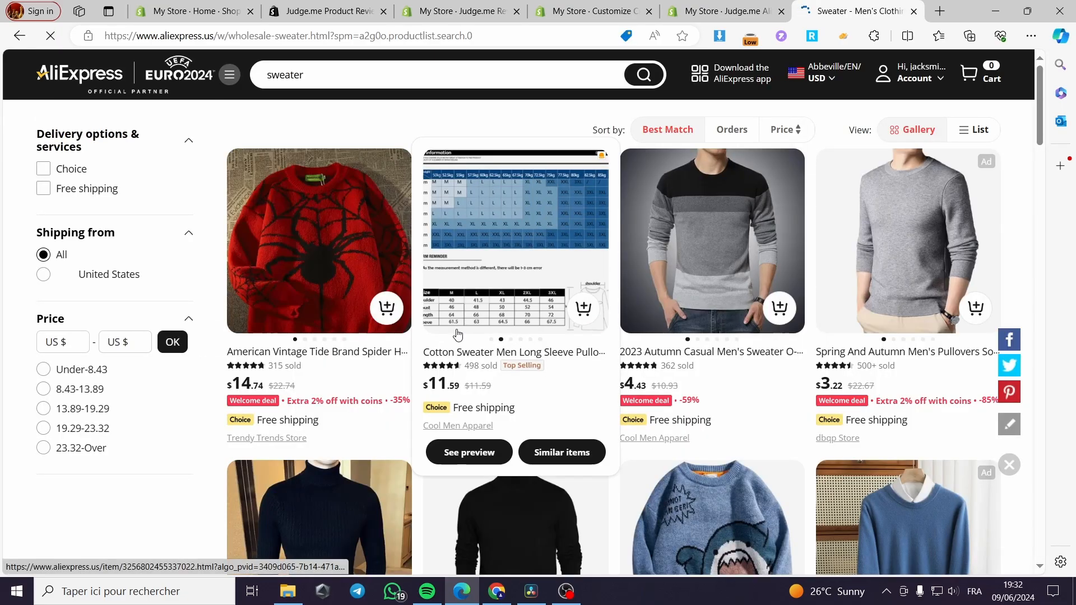
Step: Open the Cotton Sweater Men Long Sleeve Pullovers product page and check its customer reviews section
{"action": "left_click", "coordinate": [501, 224]}
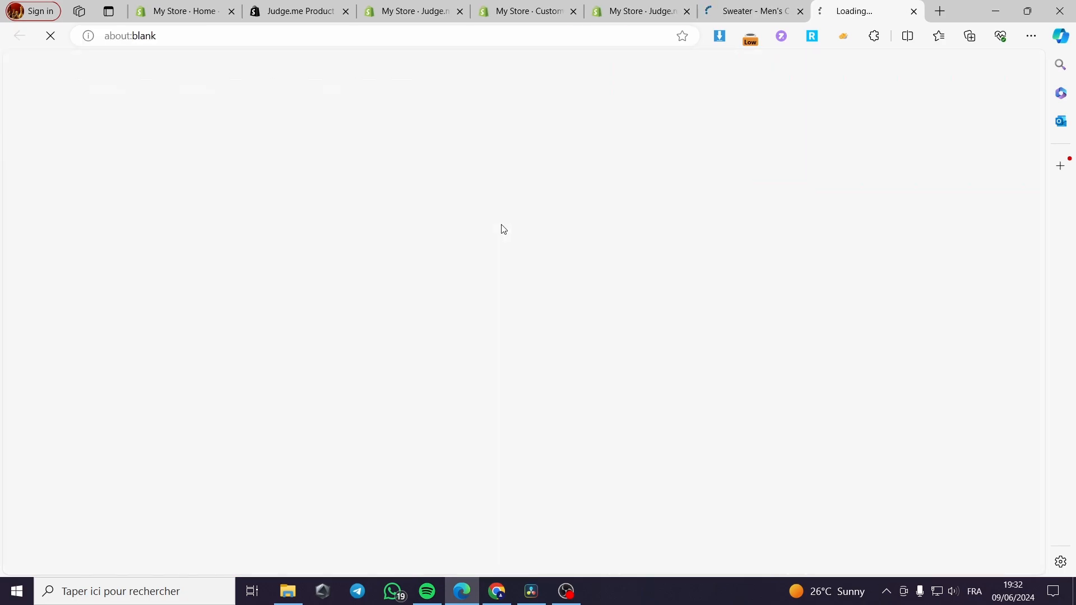
{"action": "scroll", "coordinate": [271, 435], "scroll_direction": "down", "scroll_amount": 5}
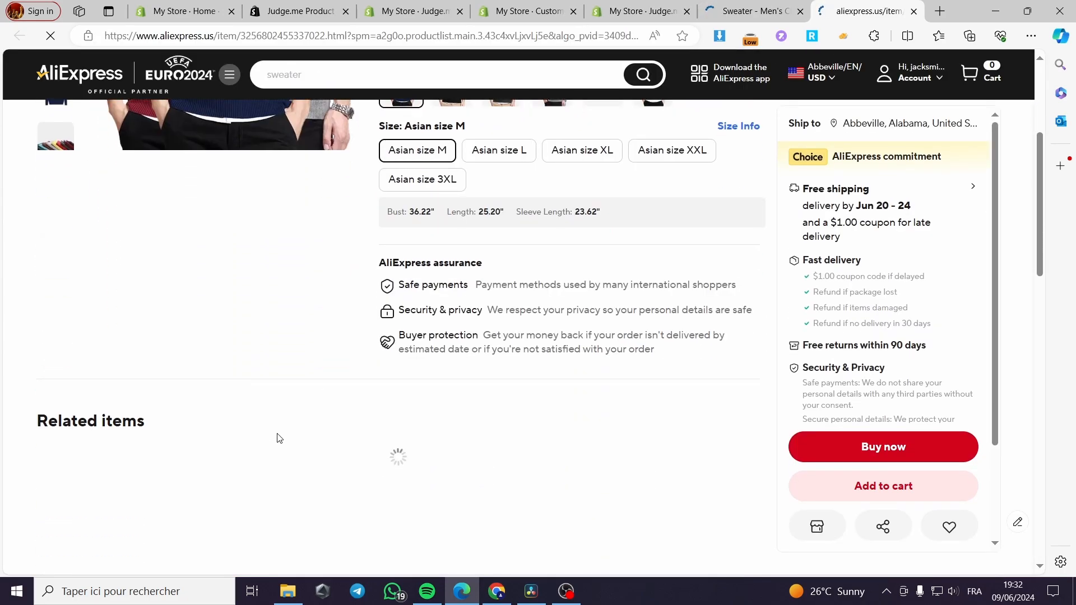
{"action": "scroll", "coordinate": [193, 386], "scroll_direction": "up", "scroll_amount": 5}
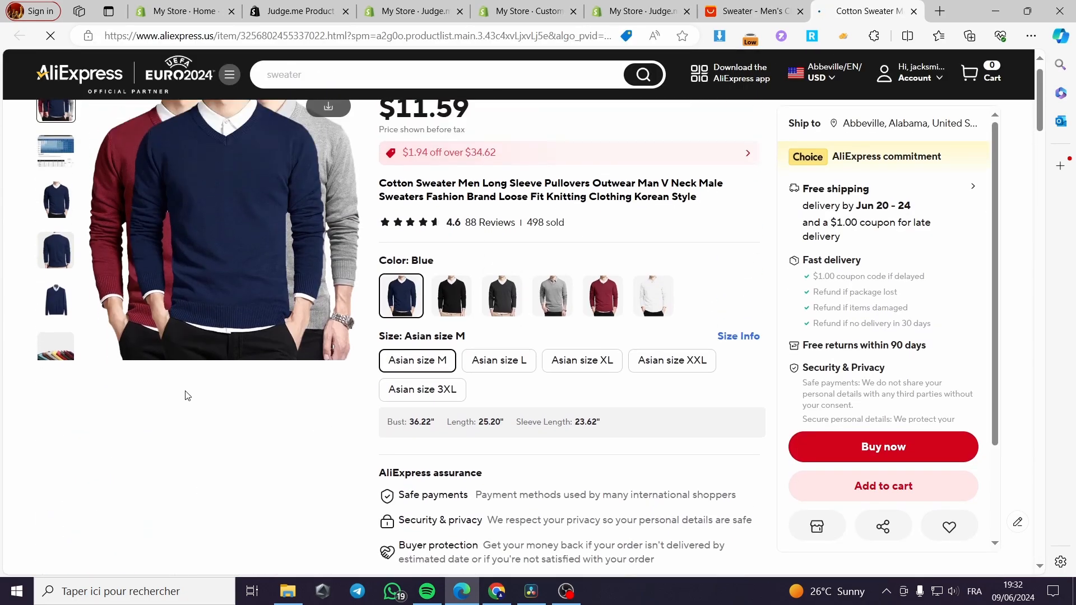
{"action": "scroll", "coordinate": [186, 395], "scroll_direction": "down", "scroll_amount": 5}
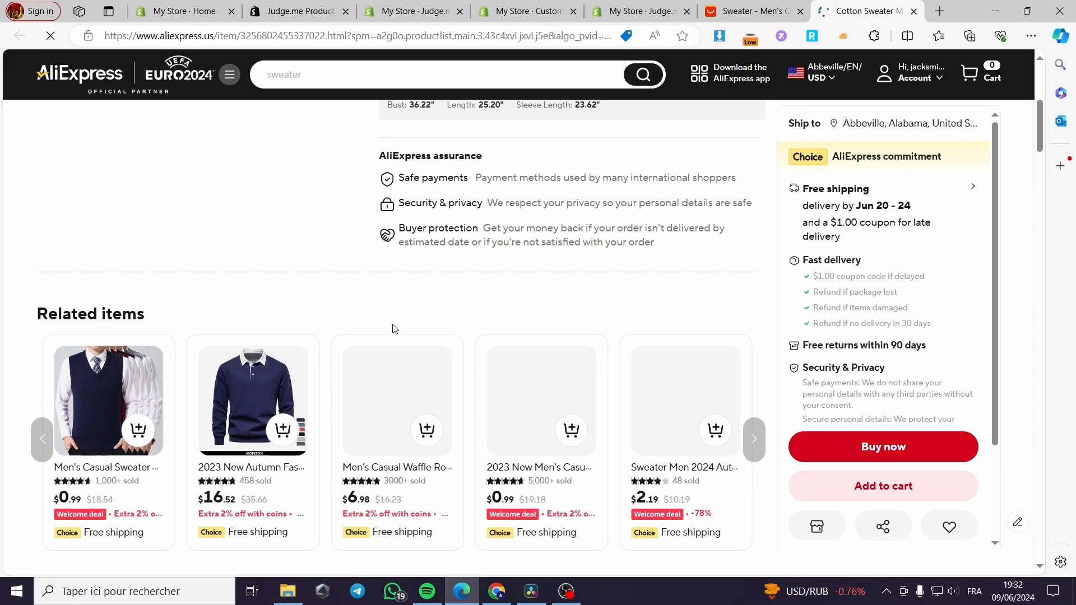
{"action": "scroll", "coordinate": [391, 329], "scroll_direction": "down", "scroll_amount": 5}
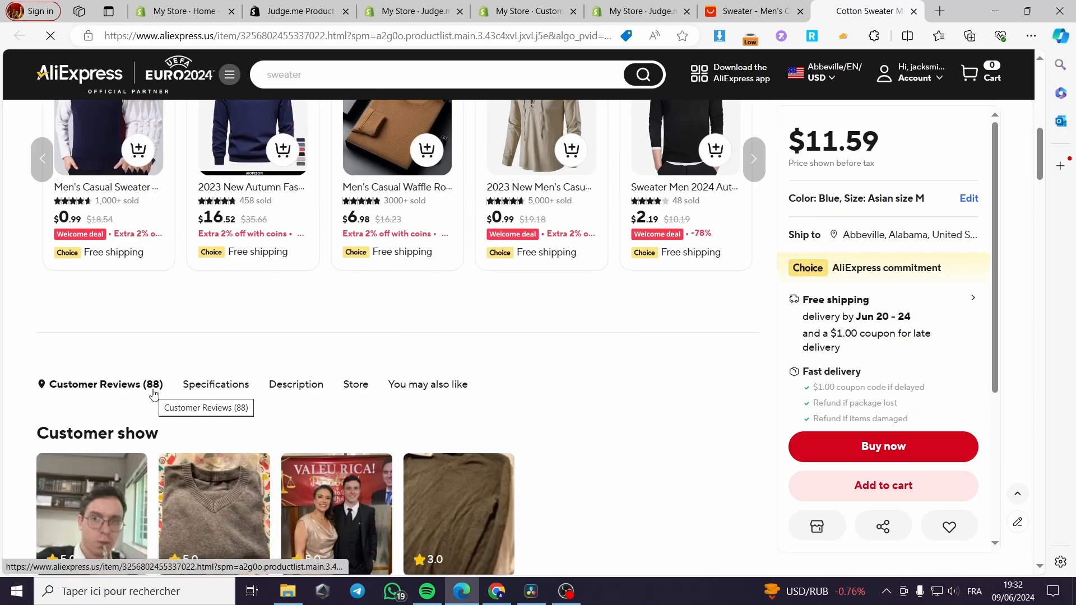
{"action": "scroll", "coordinate": [423, 386], "scroll_direction": "up", "scroll_amount": 10}
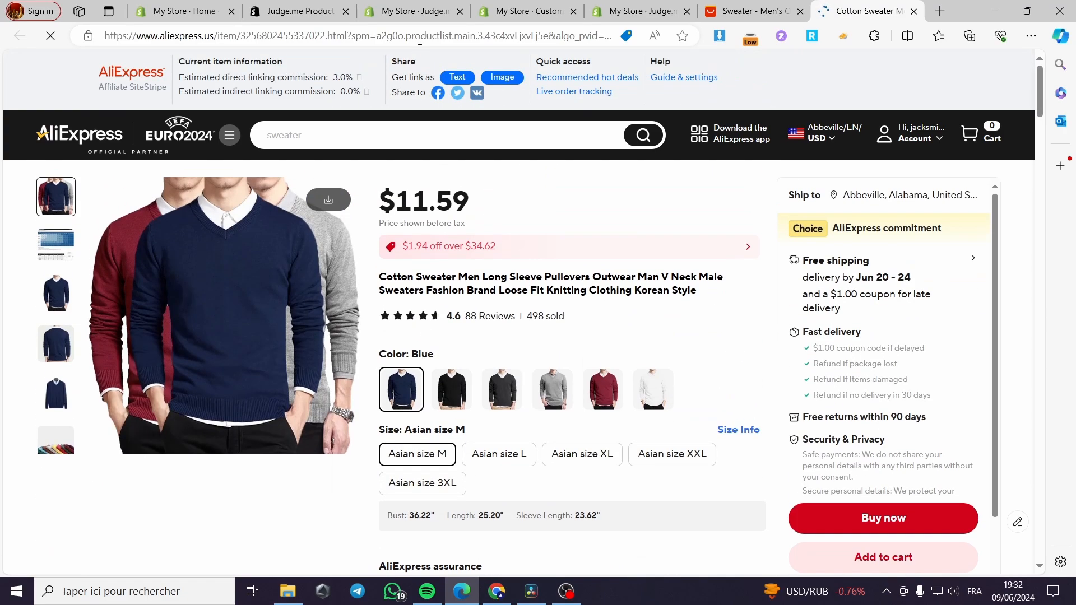
Step: Copy the AliExpress sweater's product URL and paste it into the required AliExpress product URL field of the review import form
{"action": "left_click", "coordinate": [419, 36]}
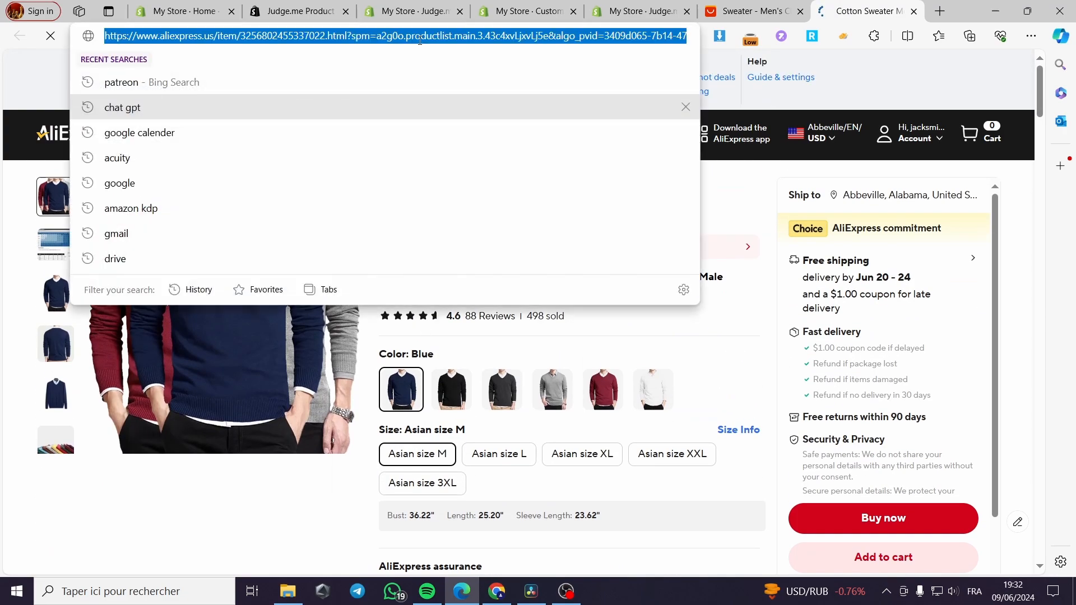
{"action": "left_click", "coordinate": [639, 11]}
{"action": "left_click", "coordinate": [588, 200]}
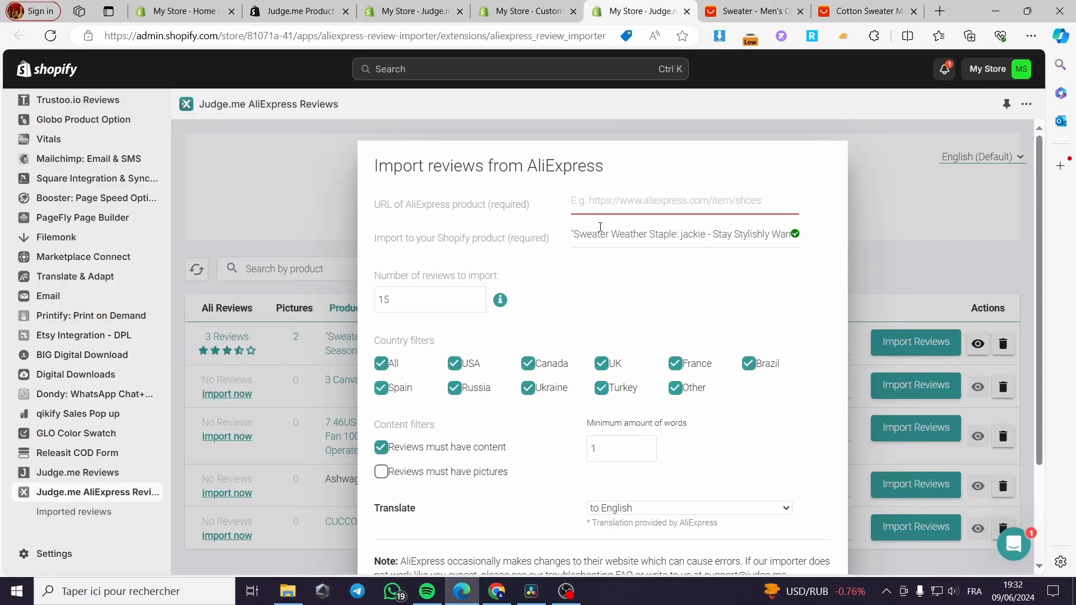
{"action": "key", "text": "ctrl+v"}
Step: Check the import form's filters, import the reviews with the current settings, and return to the AliExpress reviews dashboard
{"action": "scroll", "coordinate": [745, 392], "scroll_direction": "down", "scroll_amount": 3}
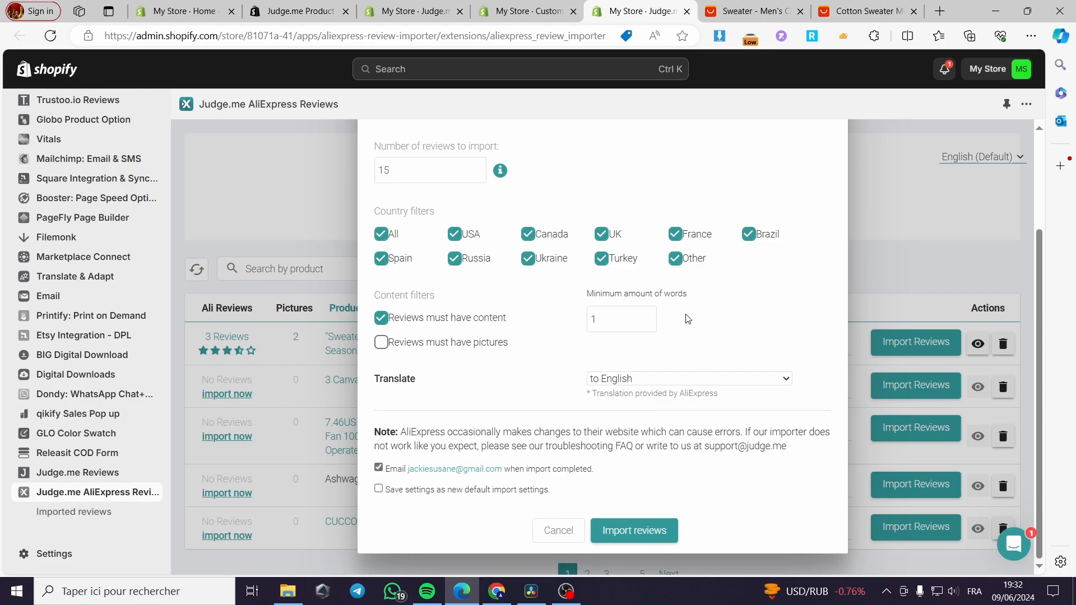
{"action": "scroll", "coordinate": [688, 319], "scroll_direction": "up", "scroll_amount": 2}
{"action": "scroll", "coordinate": [392, 359], "scroll_direction": "down", "scroll_amount": 2}
{"action": "left_click", "coordinate": [638, 539]}
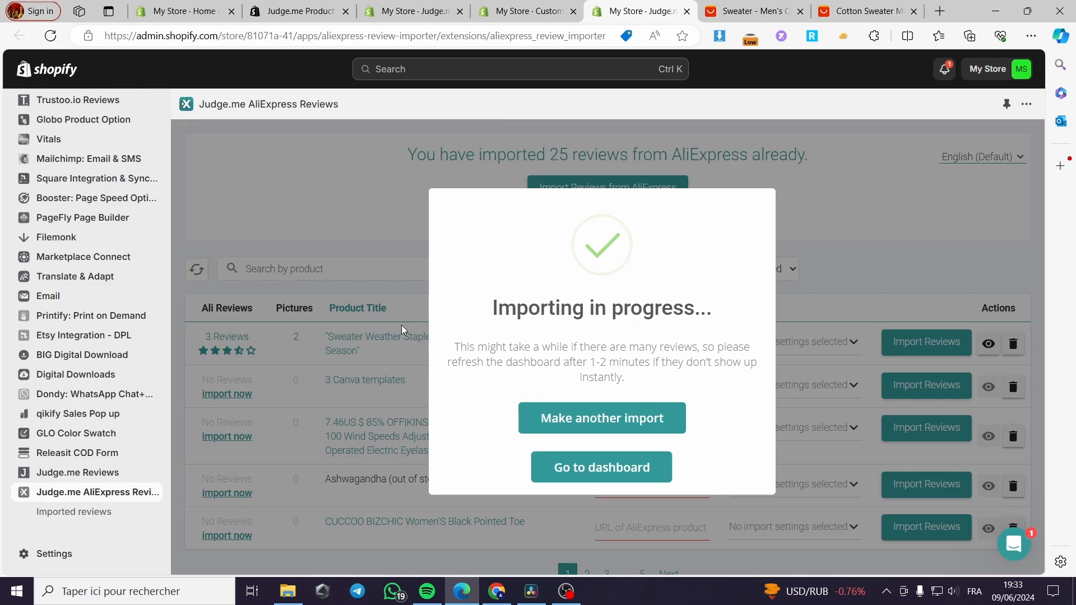
{"action": "left_click", "coordinate": [595, 481]}
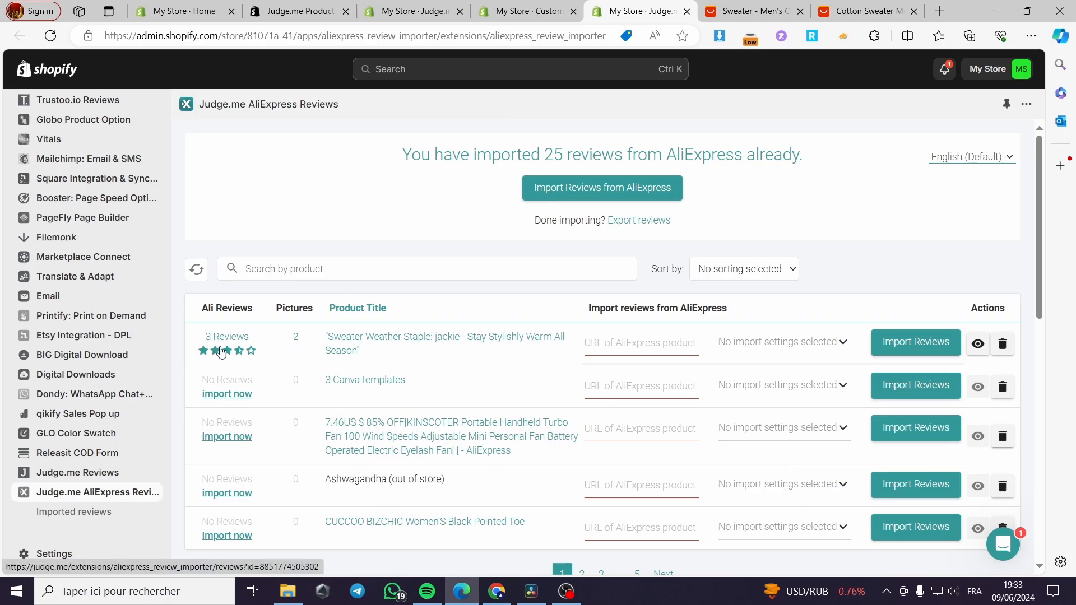
Step: View the imported reviews for the "Sweater Weather Staple: jackie" product and refresh the list
{"action": "left_click", "coordinate": [978, 343]}
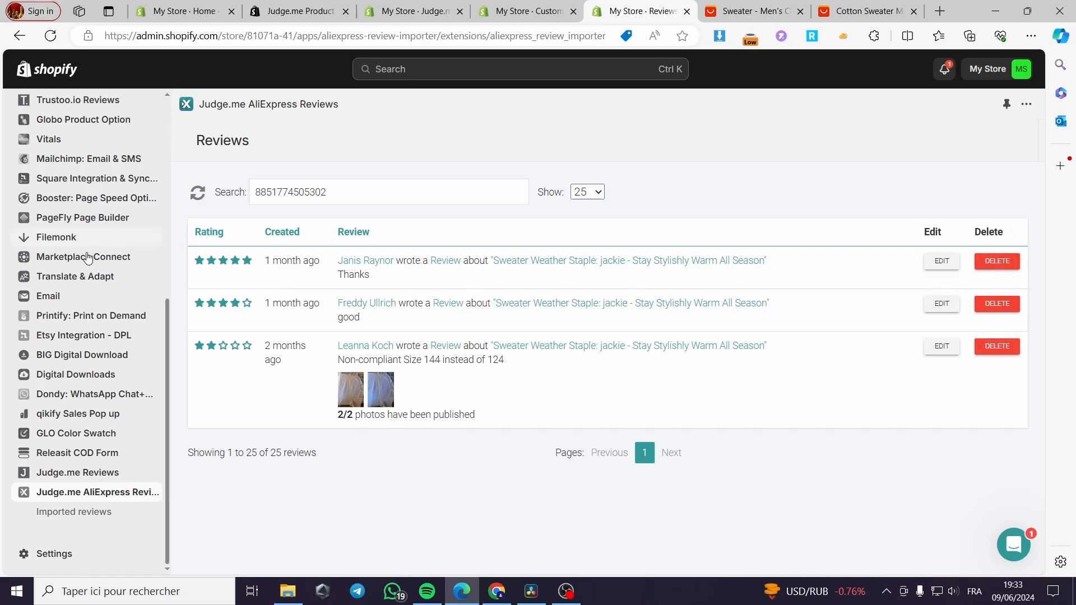
{"action": "scroll", "coordinate": [84, 269], "scroll_direction": "up", "scroll_amount": 6}
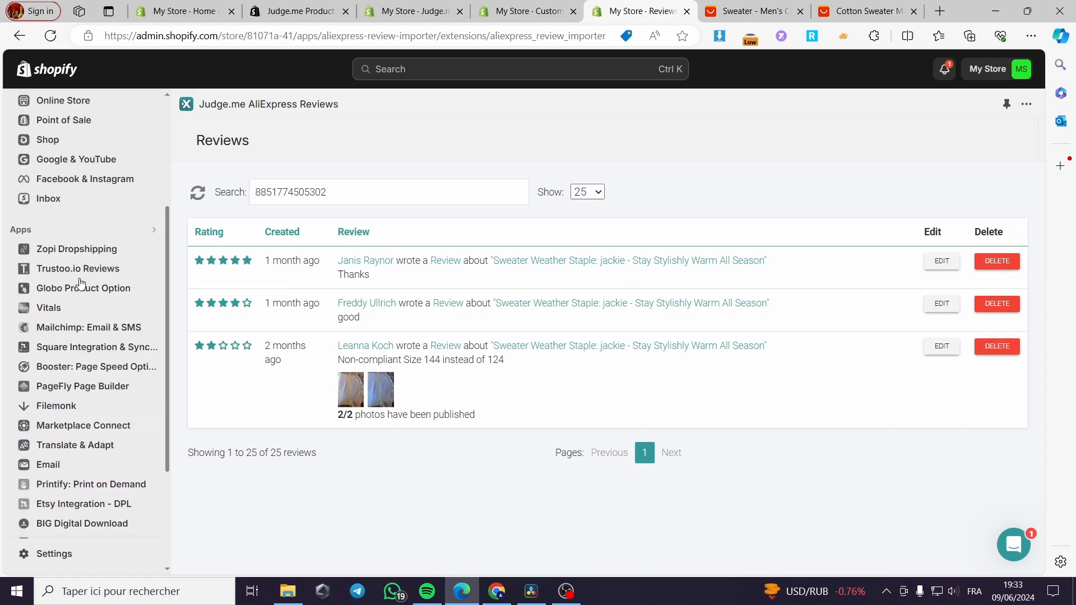
{"action": "left_click", "coordinate": [204, 197]}
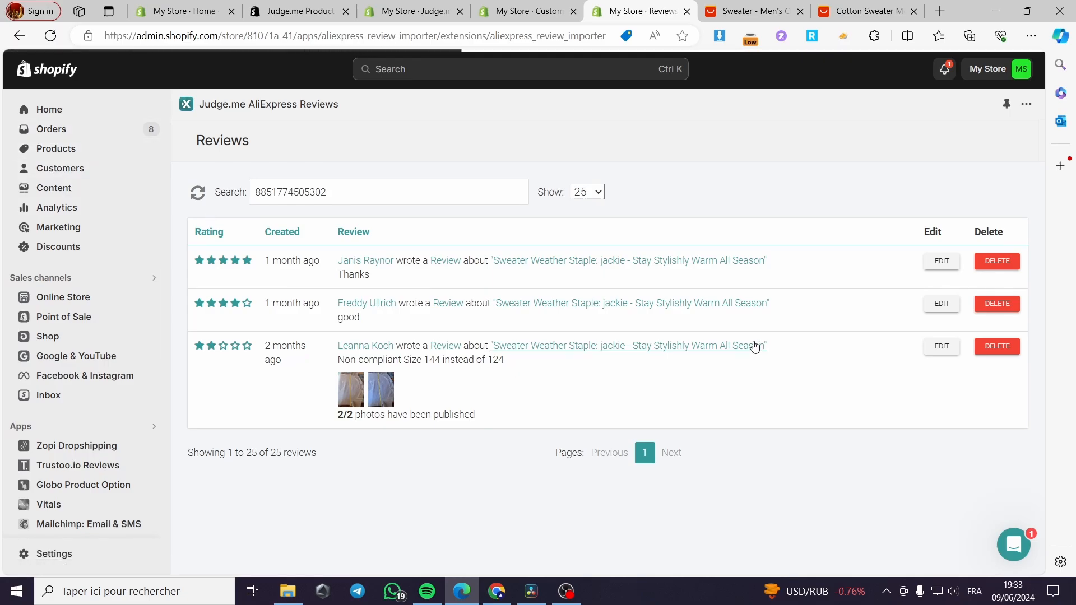
Step: Close the AliExpress search results and product pages and return to the Shopify admin
{"action": "left_click", "coordinate": [783, 6]}
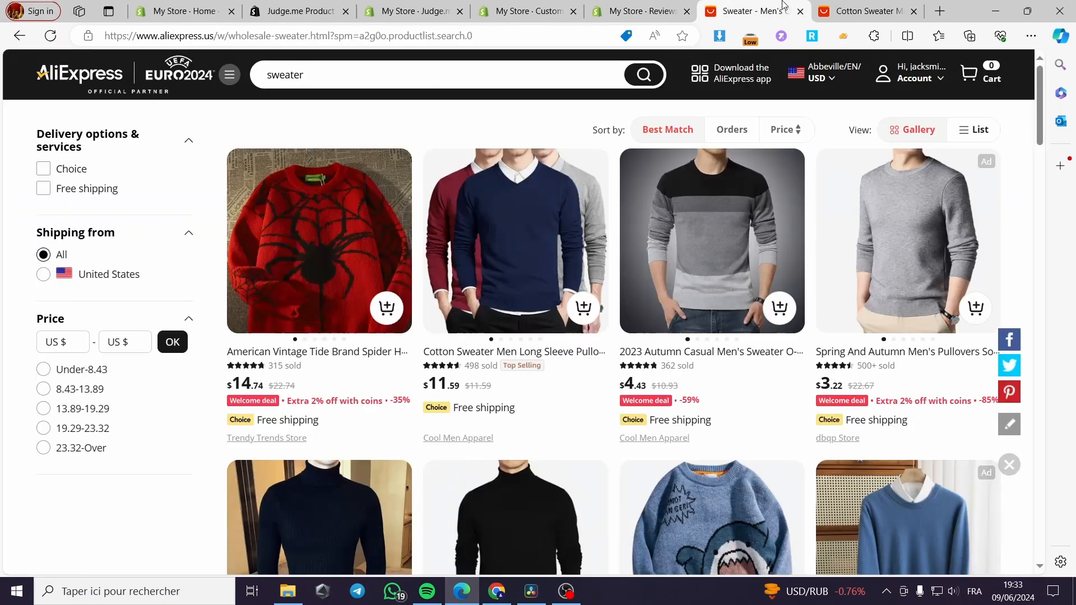
{"action": "left_click", "coordinate": [801, 11]}
{"action": "left_click", "coordinate": [800, 11]}
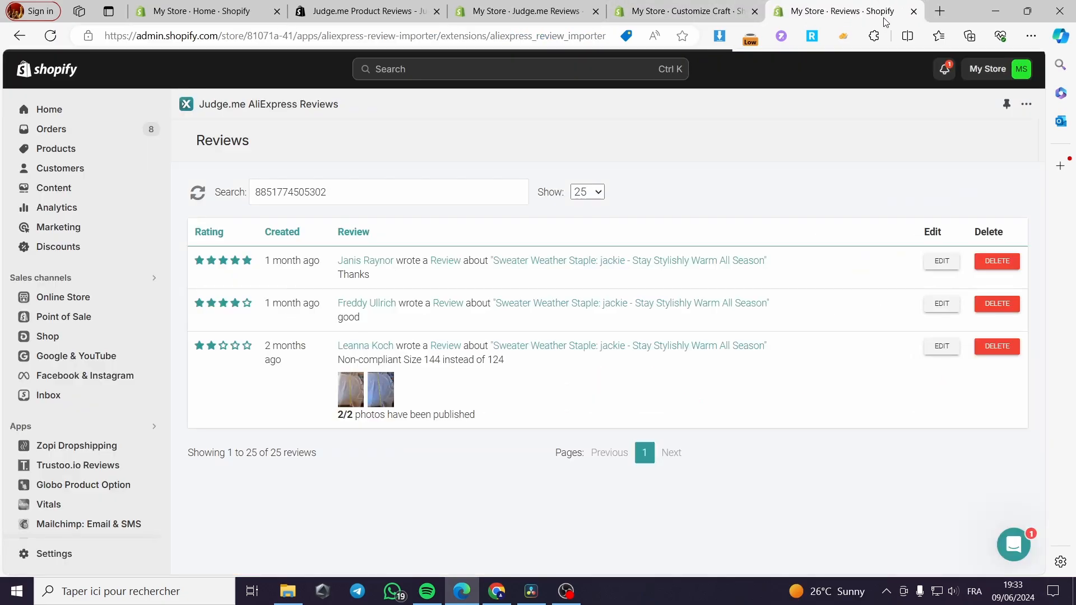
Step: From the Shopify product list, view "Sweater Weather Staple: jackie" on the online store and jump to its customer reviews
{"action": "left_click", "coordinate": [52, 149]}
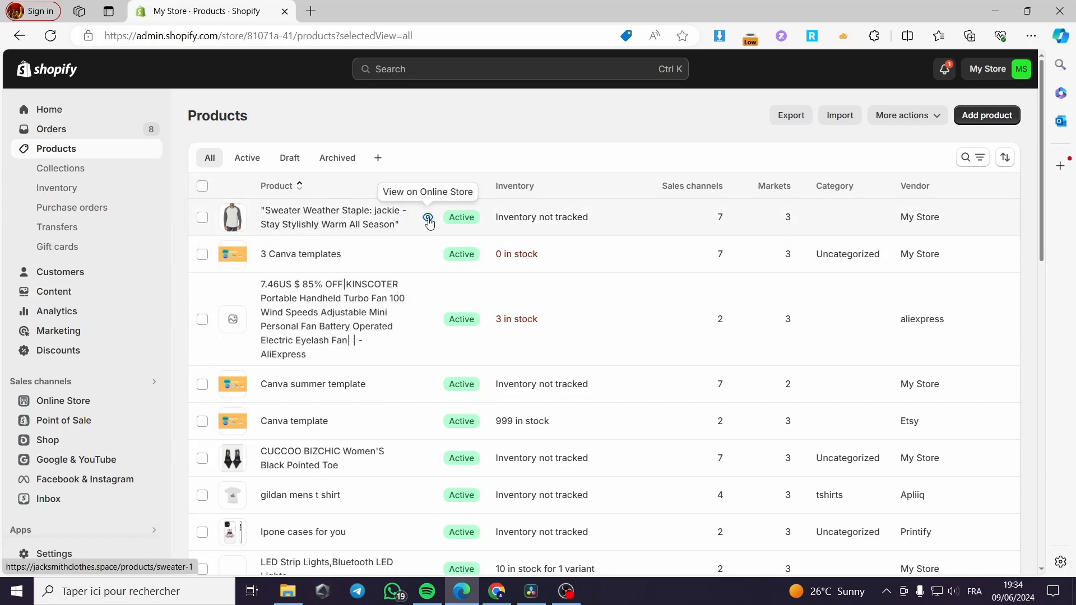
{"action": "left_click", "coordinate": [428, 219]}
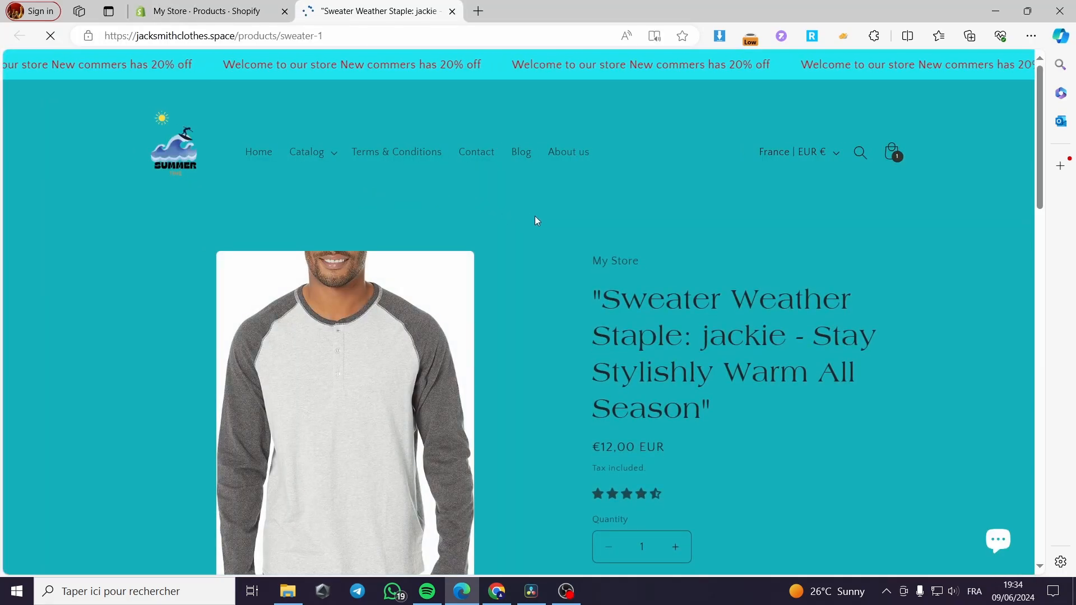
{"action": "scroll", "coordinate": [539, 230], "scroll_direction": "down", "scroll_amount": 1}
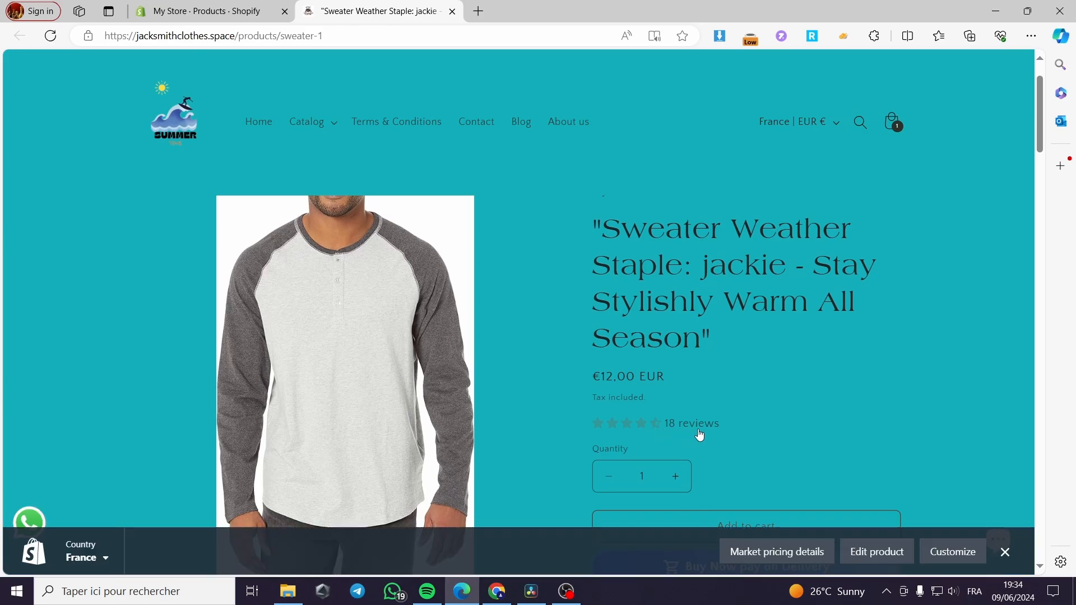
{"action": "scroll", "coordinate": [698, 431], "scroll_direction": "down", "scroll_amount": 1}
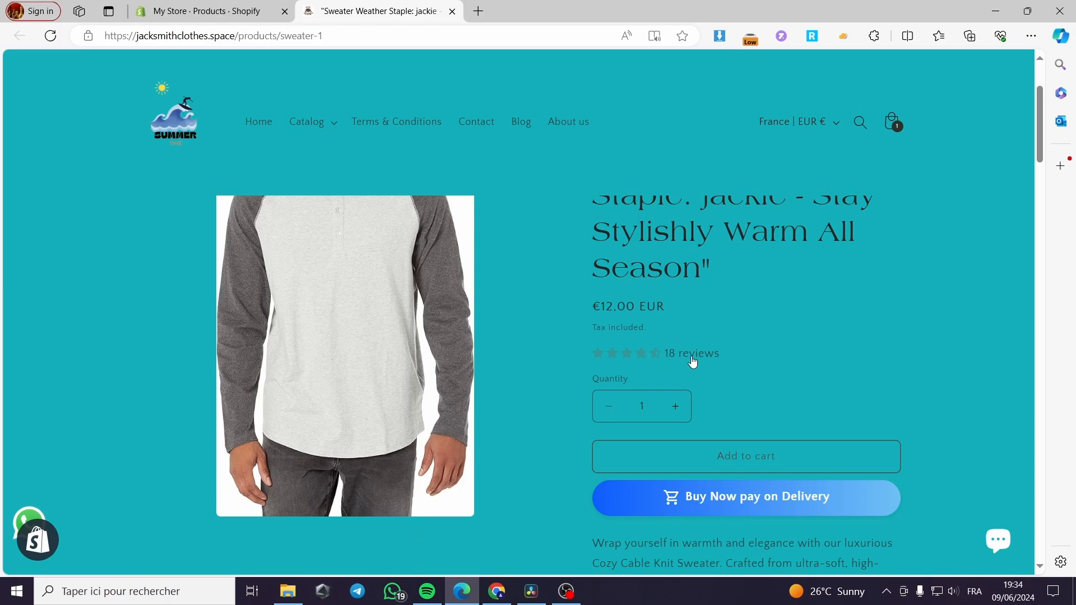
{"action": "left_click", "coordinate": [623, 357]}
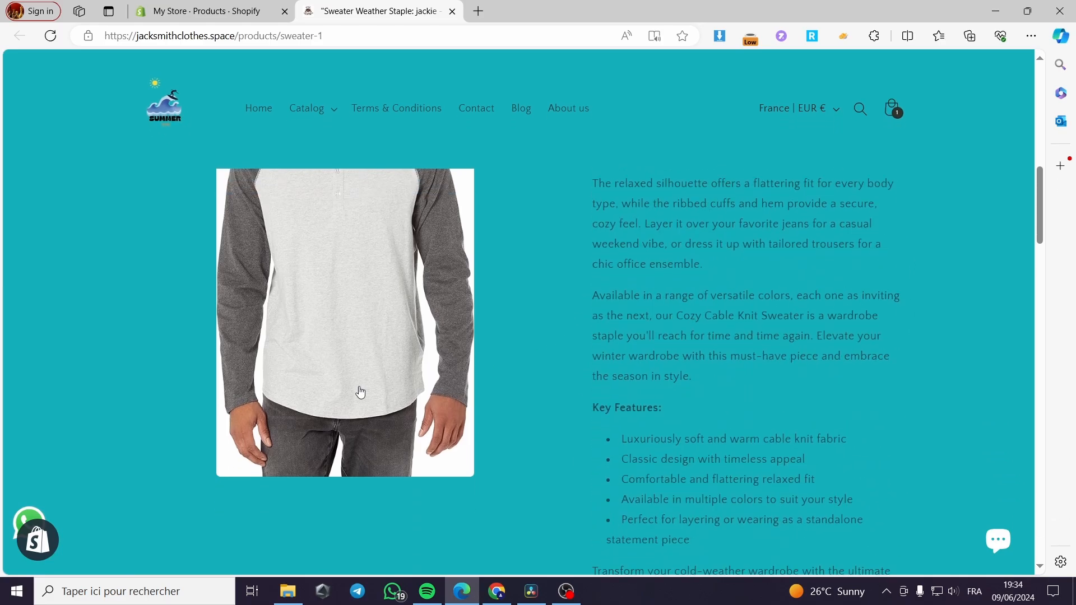
Step: Examine the imported customer reviews and reviewer names on the sweater's storefront page, then return to the product's title and rating
{"action": "scroll", "coordinate": [303, 348], "scroll_direction": "up", "scroll_amount": 2}
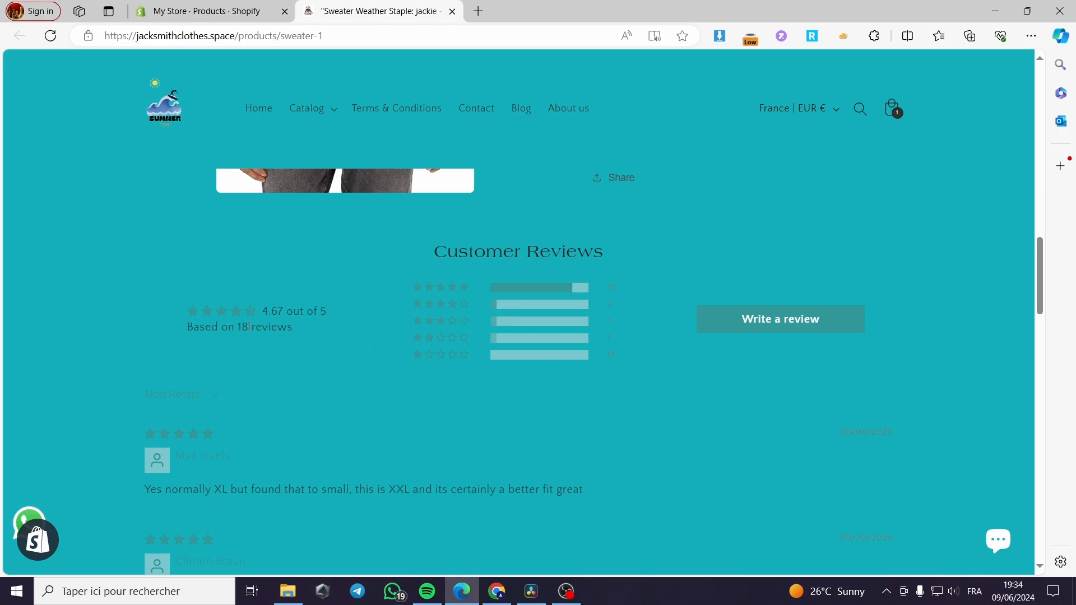
{"action": "scroll", "coordinate": [250, 326], "scroll_direction": "down", "scroll_amount": 2}
{"action": "scroll", "coordinate": [196, 349], "scroll_direction": "down", "scroll_amount": 7}
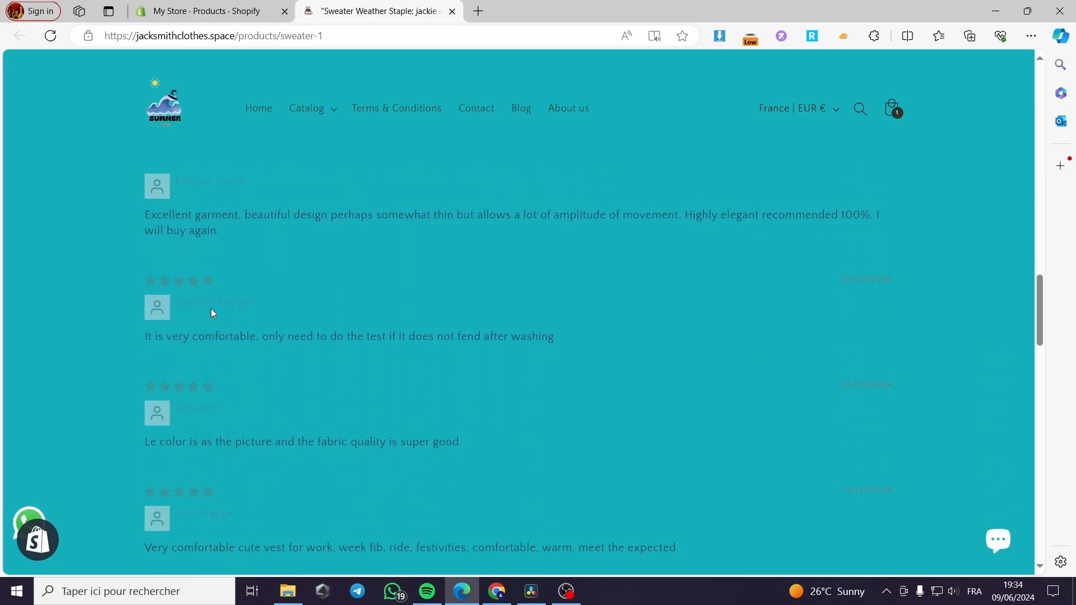
{"action": "scroll", "coordinate": [174, 281], "scroll_direction": "up", "scroll_amount": 1}
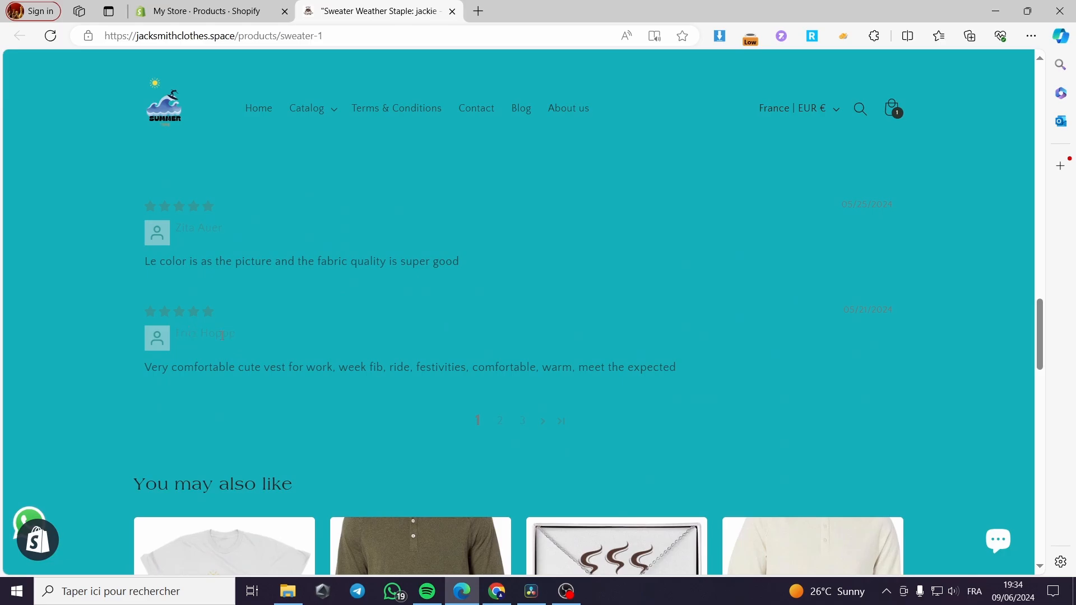
{"action": "left_click_drag", "start_coordinate": [243, 336], "coordinate": [186, 334]}
{"action": "left_click", "coordinate": [232, 315]}
{"action": "scroll", "coordinate": [426, 487], "scroll_direction": "up", "scroll_amount": 15}
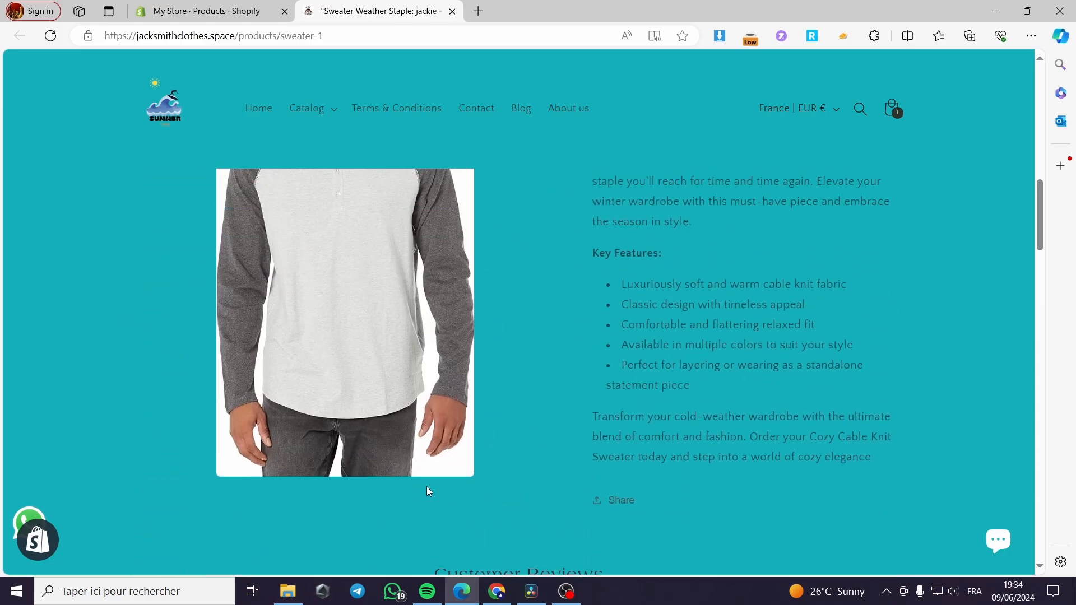
{"action": "scroll", "coordinate": [426, 486], "scroll_direction": "up", "scroll_amount": 5}
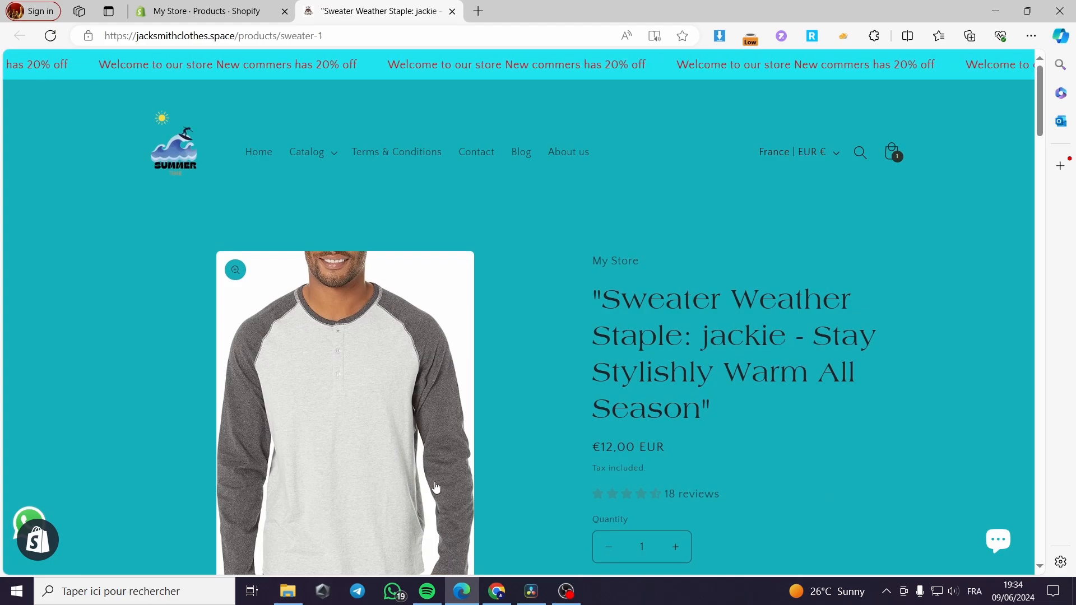